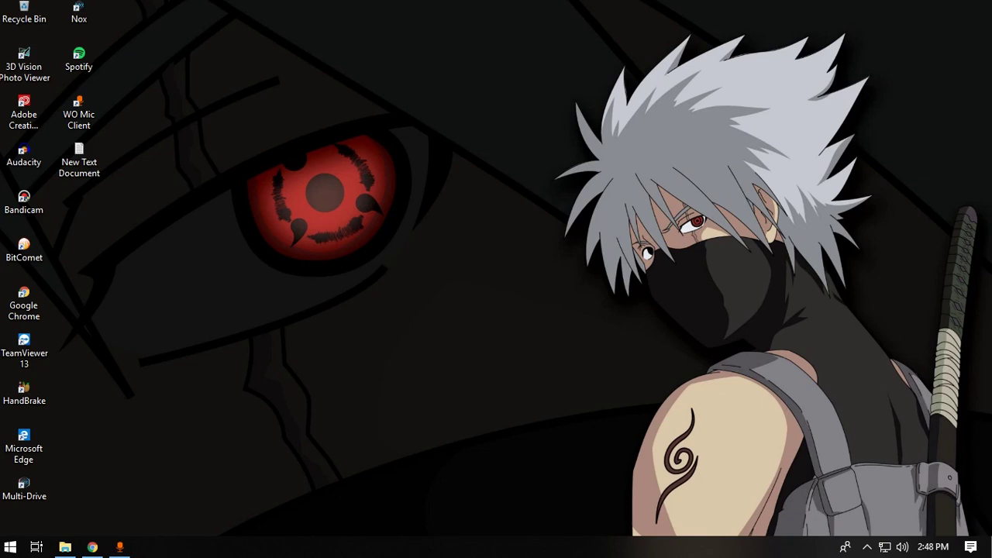
- Open the action center and switch Night light on and back off
key(super+a)
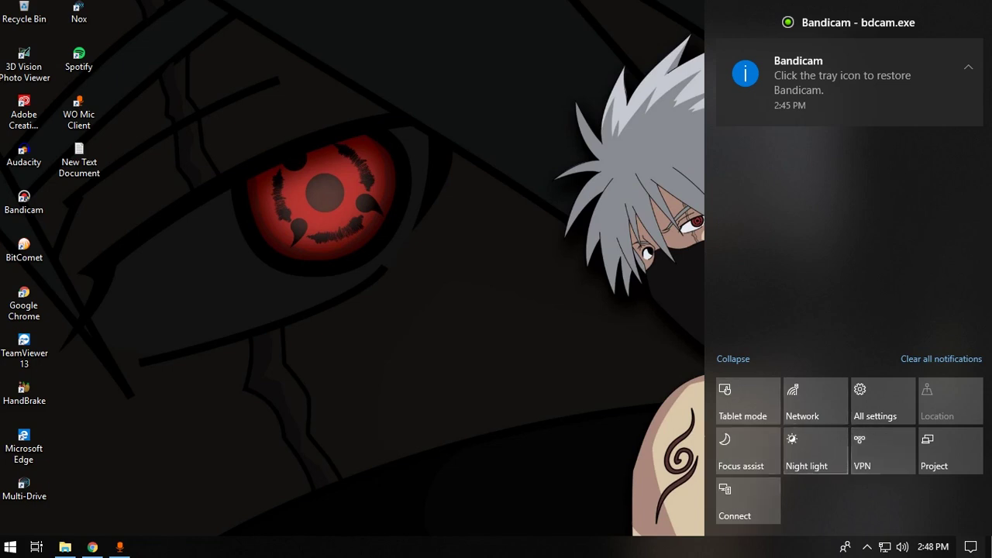
click(816, 449)
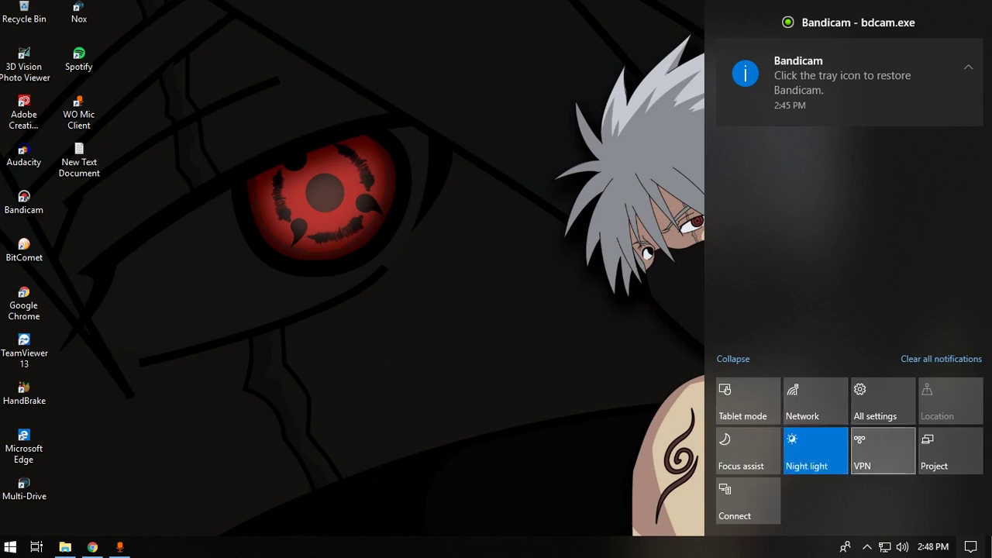
click(816, 449)
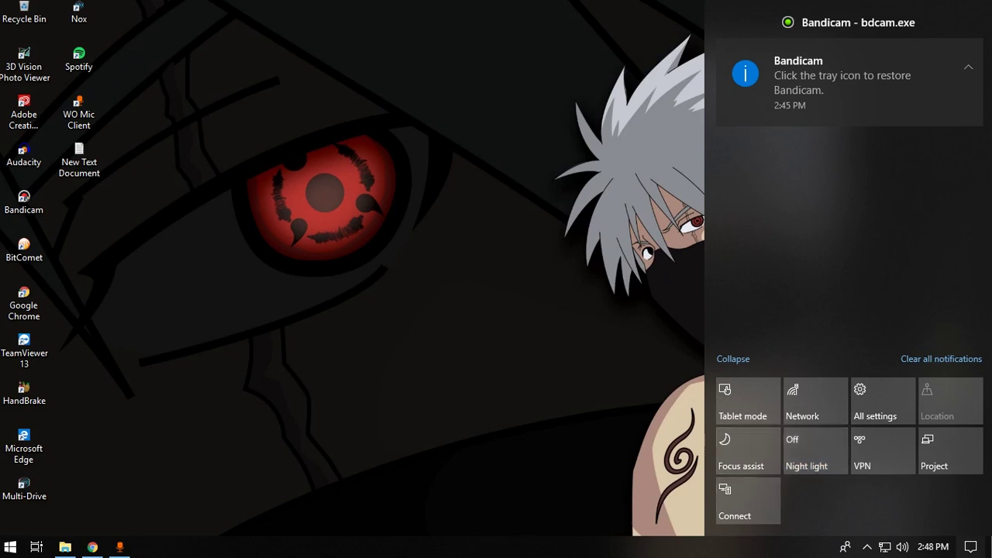
- Close the action center, reopen it, and dismiss it again to return to the desktop
key(Escape)
key(super+a)
key(super+a)
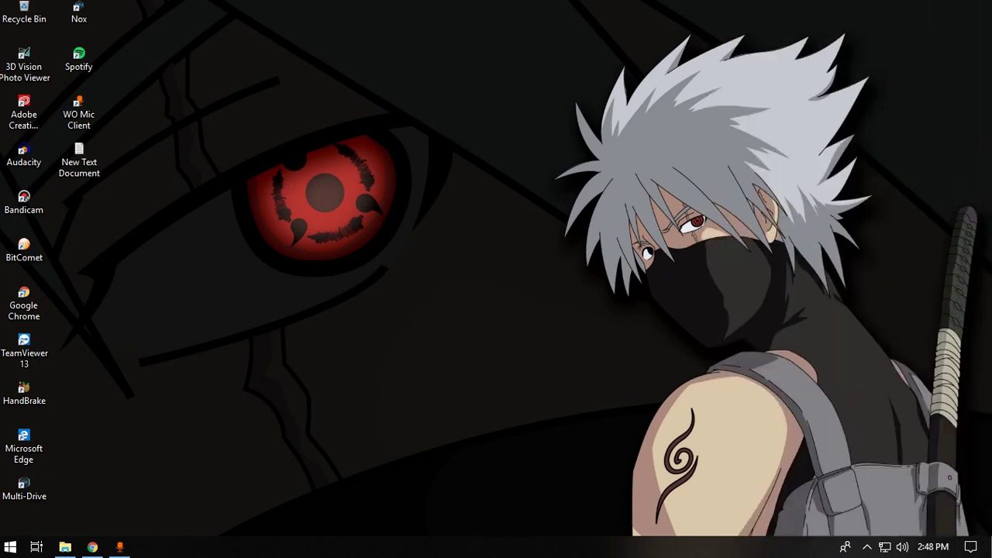
key(super+a)
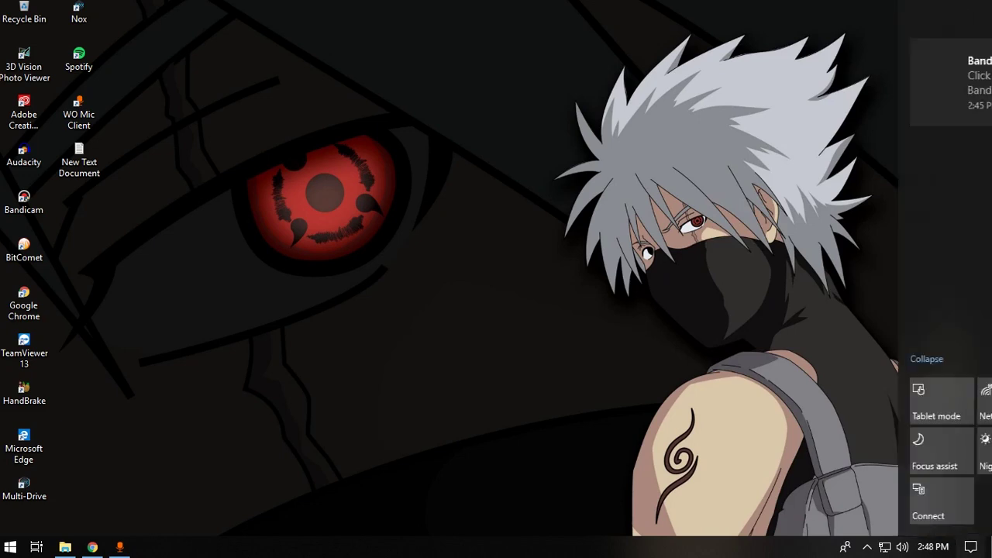
key(Escape)
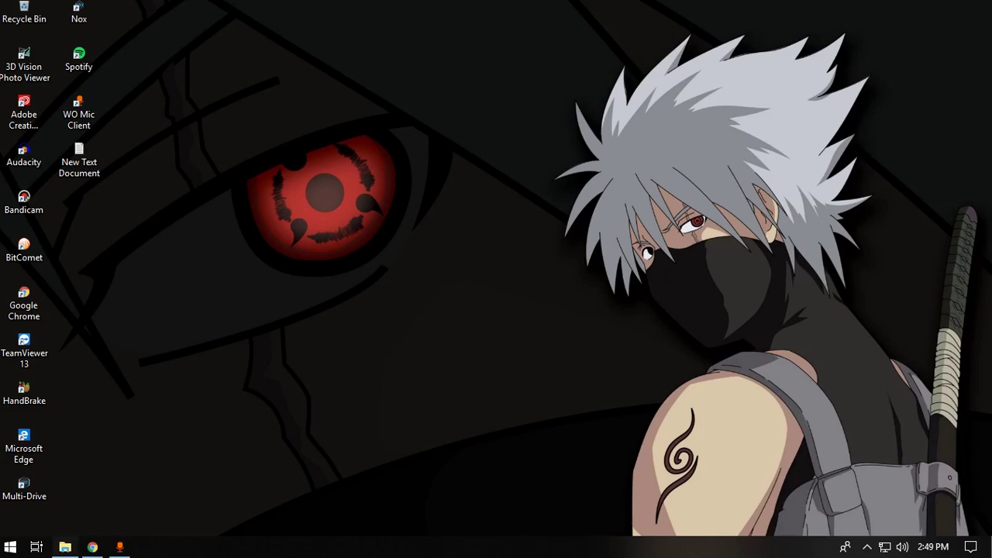
- Bring up the File Explorer and Chrome windows and restore Chrome from maximized to a smaller floating window
click(65, 547)
click(92, 547)
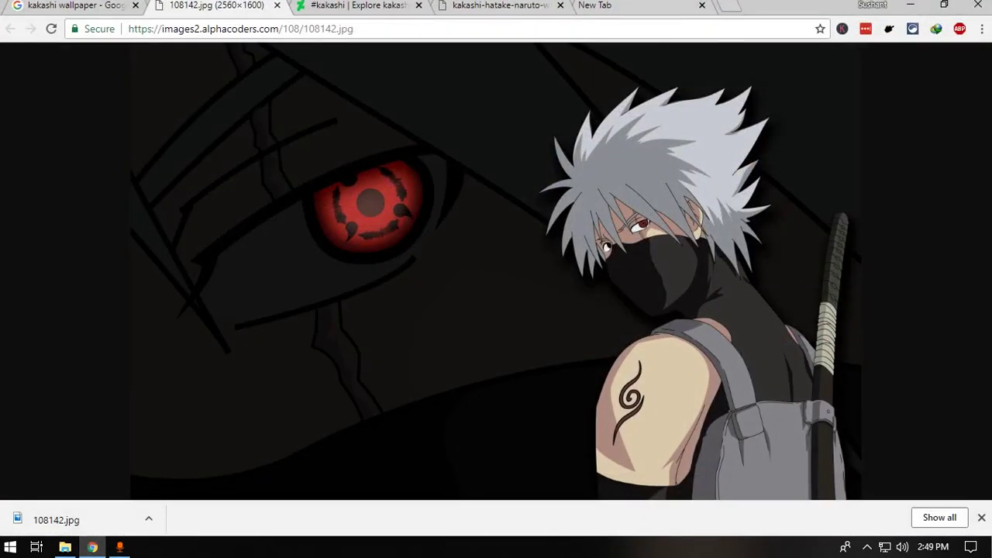
drag(827, 6, 826, 16)
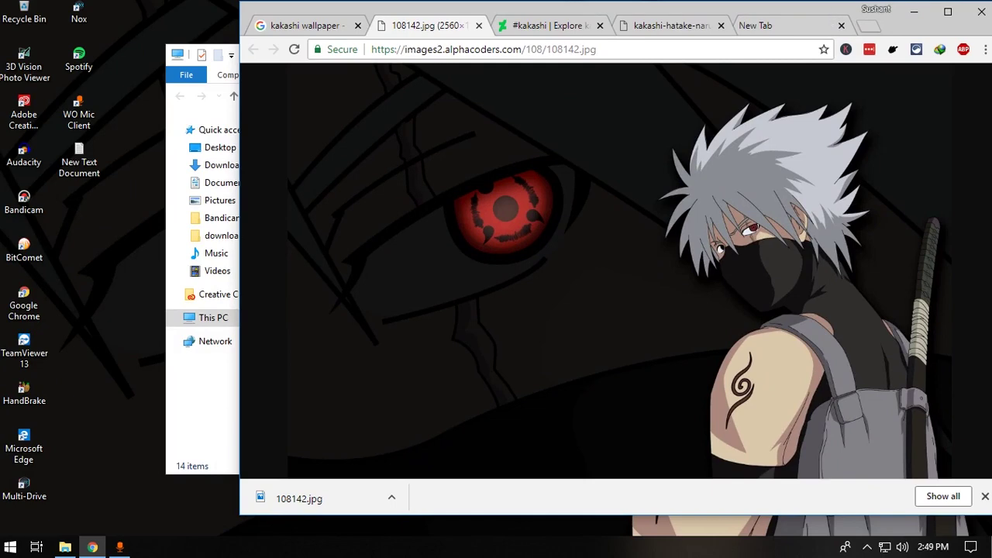
- Open the Recycle Bin and a second This PC window, repositioning both so that several windows overlap on the desktop
double_click(24, 12)
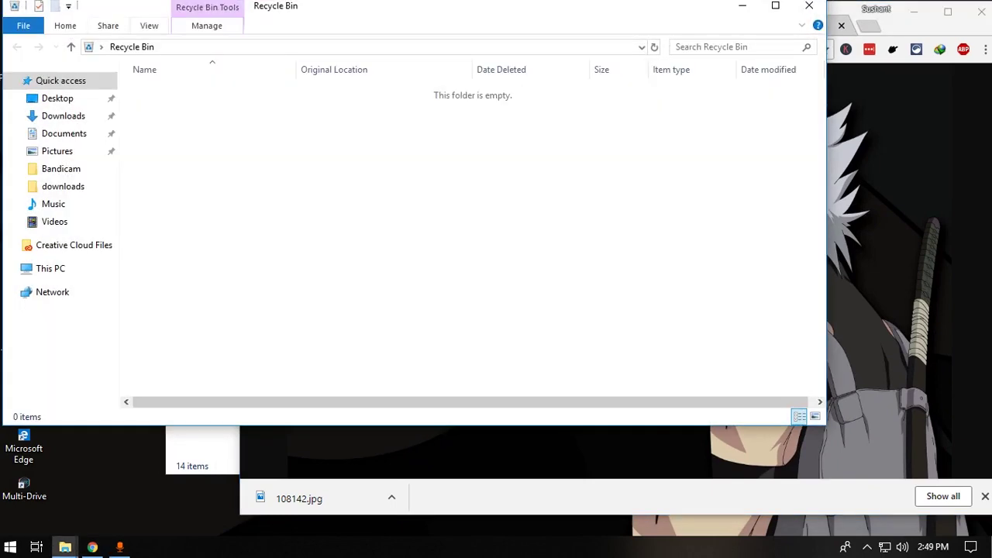
drag(505, 1, 790, 54)
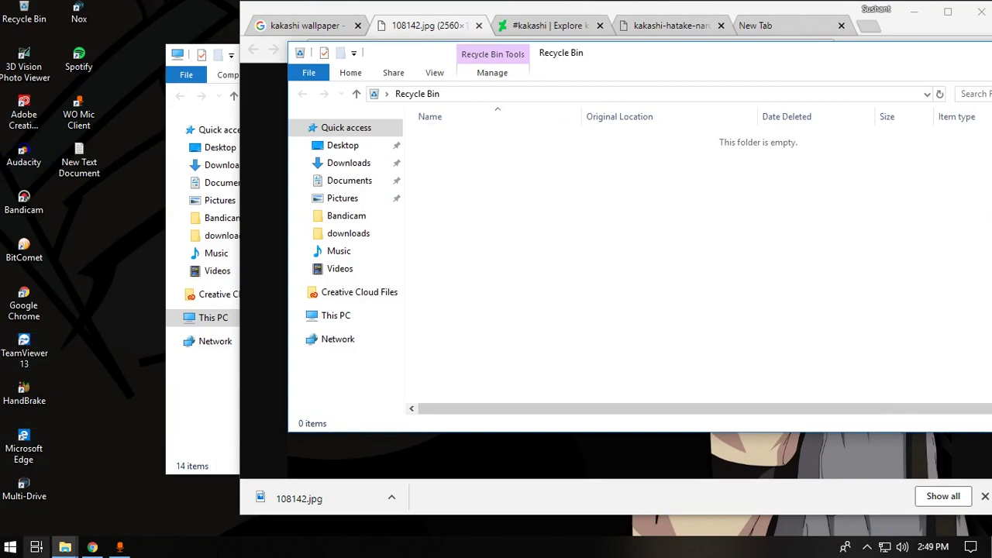
click(213, 317)
right_click(228, 319)
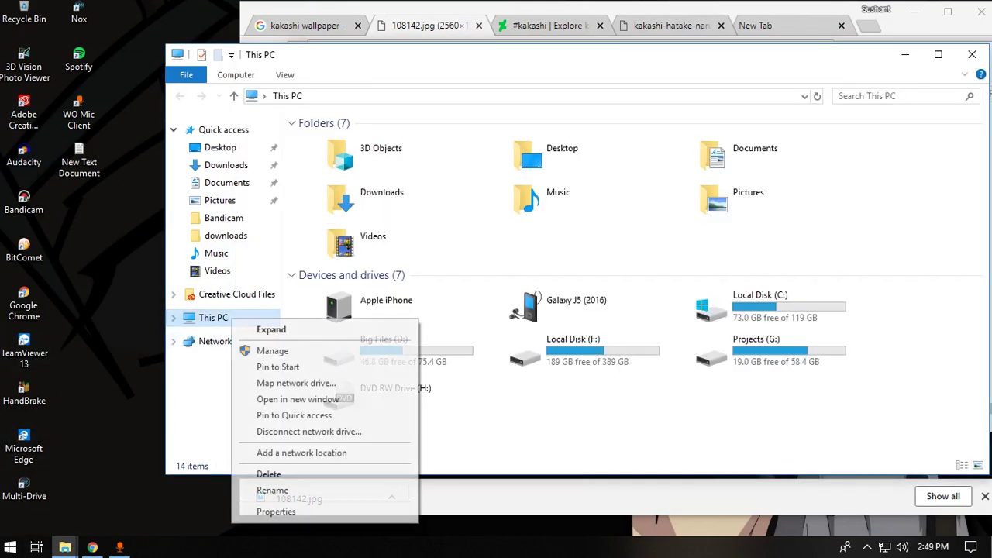
click(279, 398)
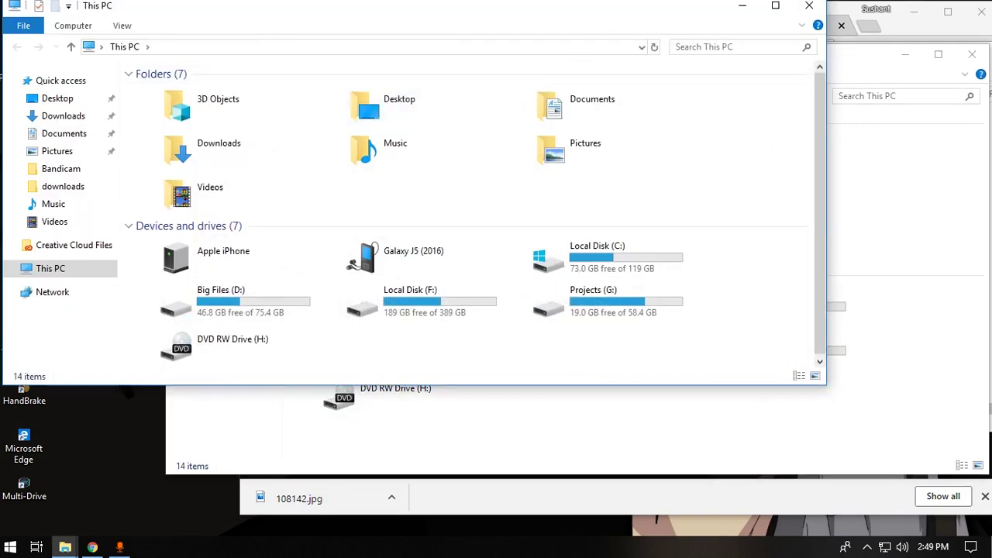
drag(531, 12, 593, 100)
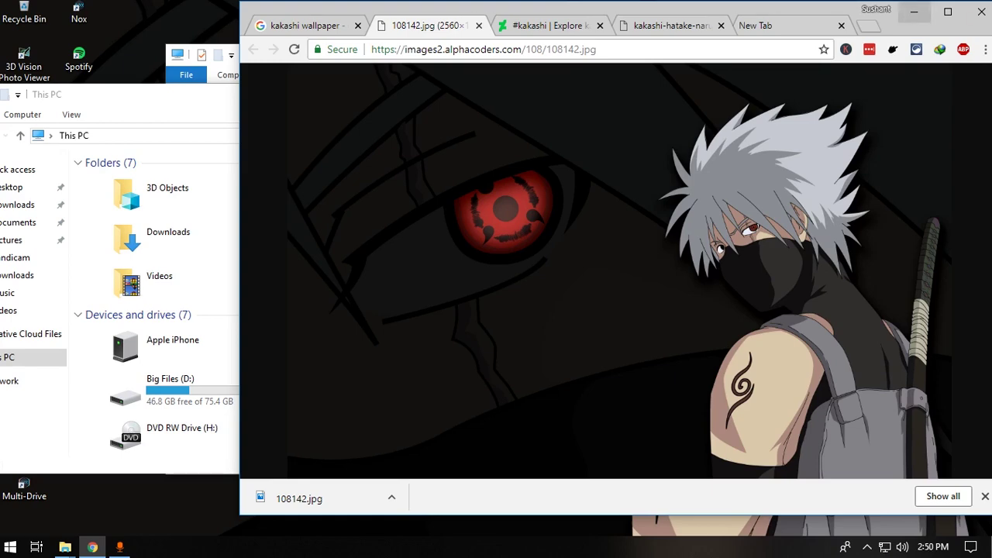
- Minimize and restore the Chrome window, and toggle between the desktop and all open windows, ending on the desktop
click(914, 12)
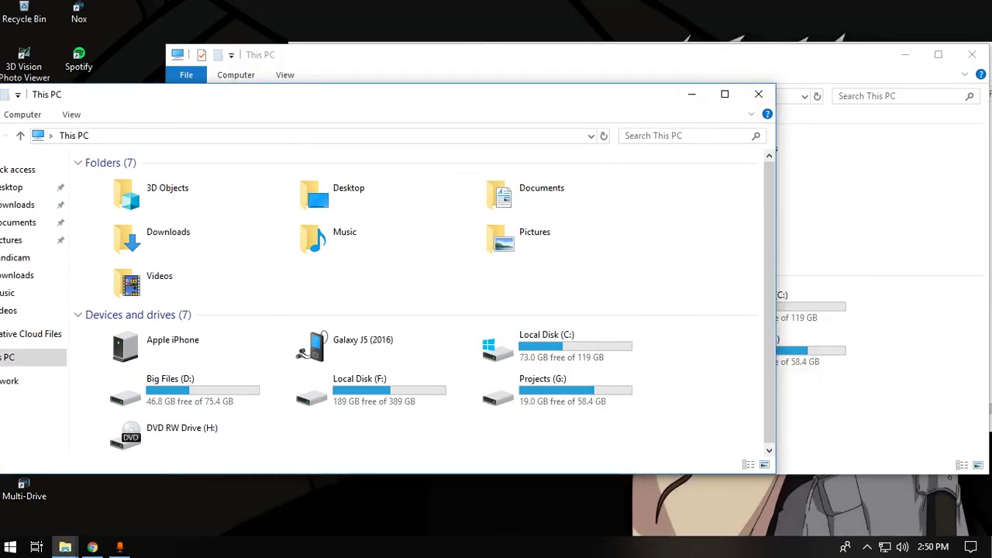
click(92, 547)
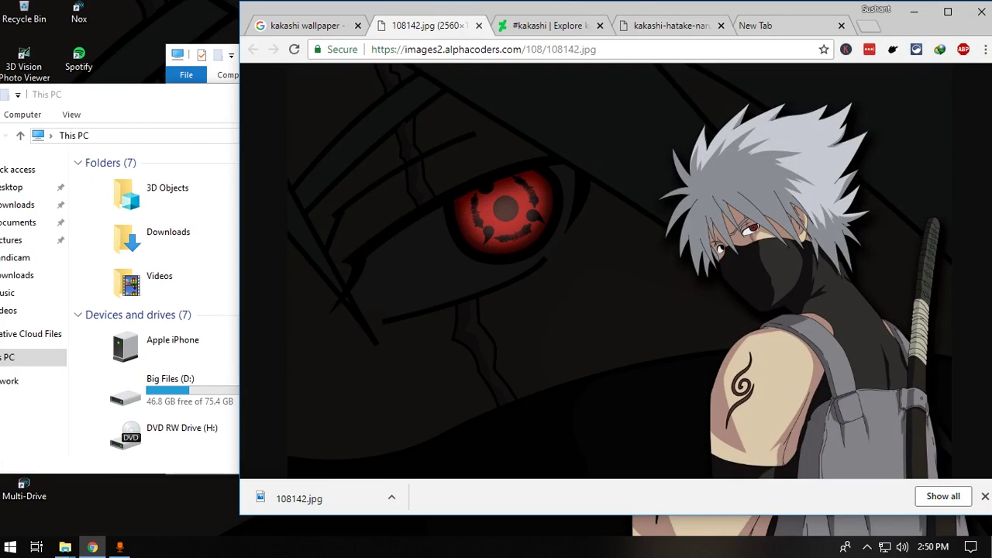
key(super+d)
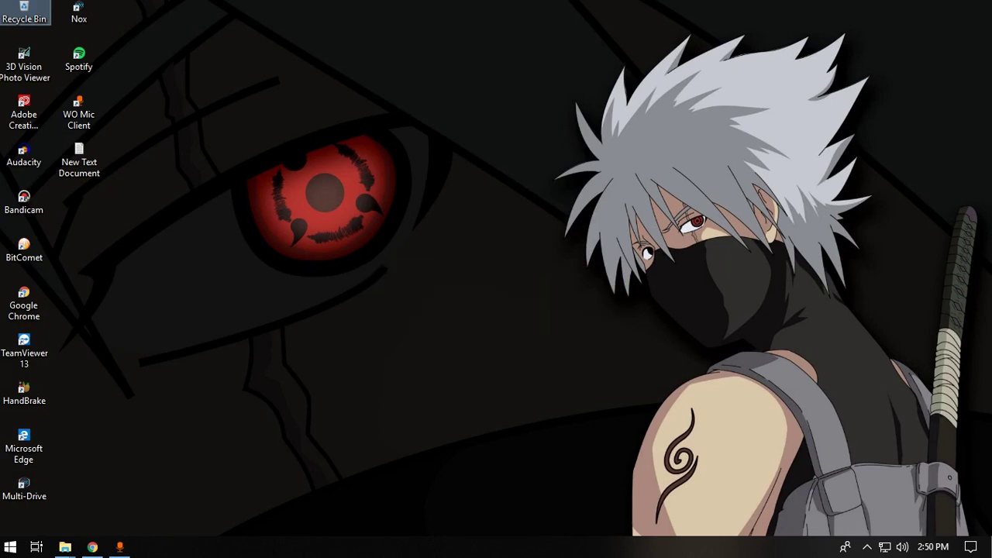
key(super+d)
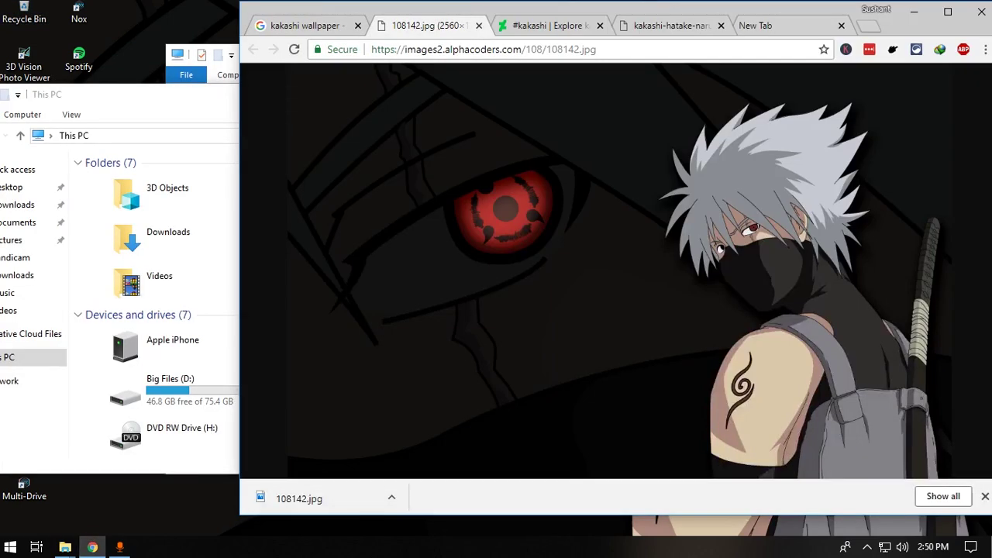
key(super+d)
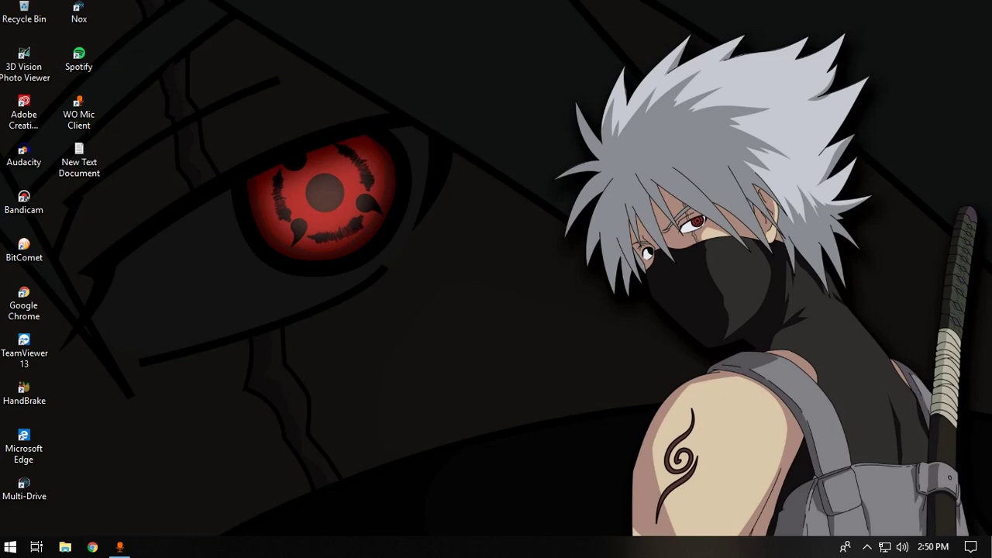
- Open File Explorer at This PC and close it, twice in a row
key(super+e)
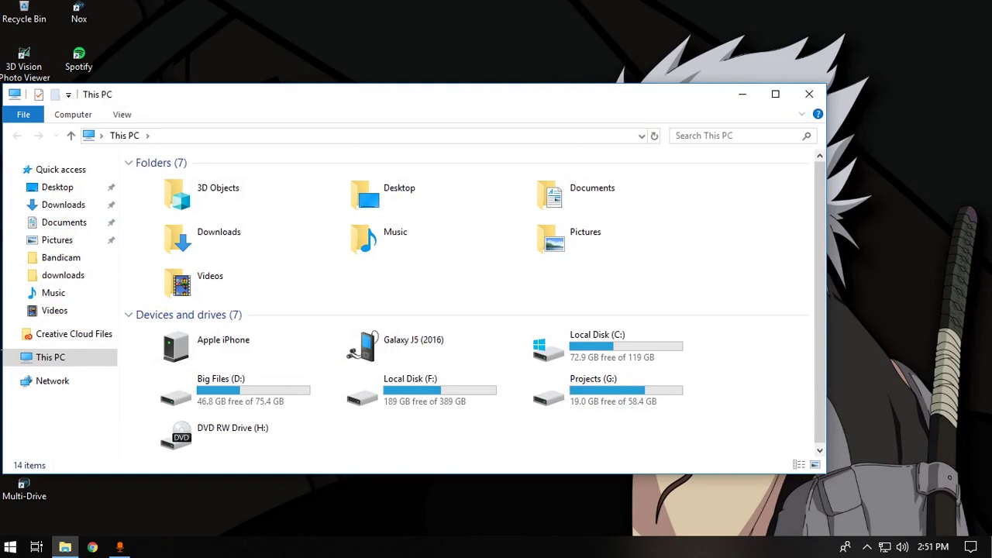
click(808, 94)
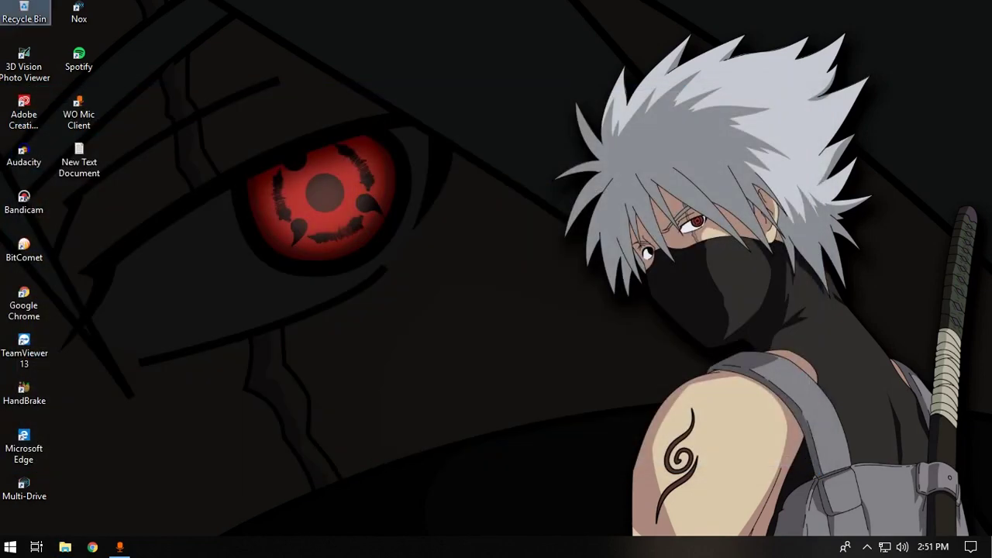
key(super+e)
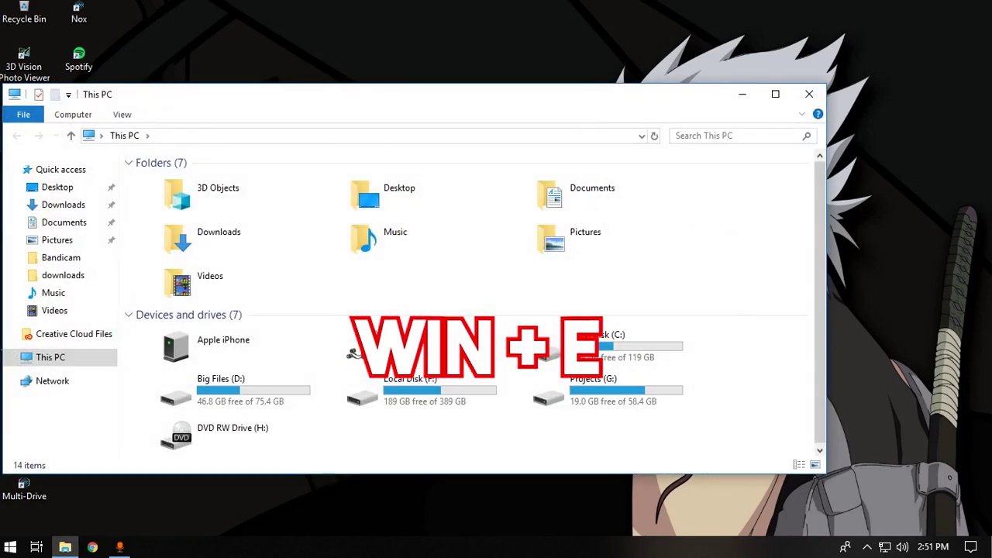
key(alt+F4)
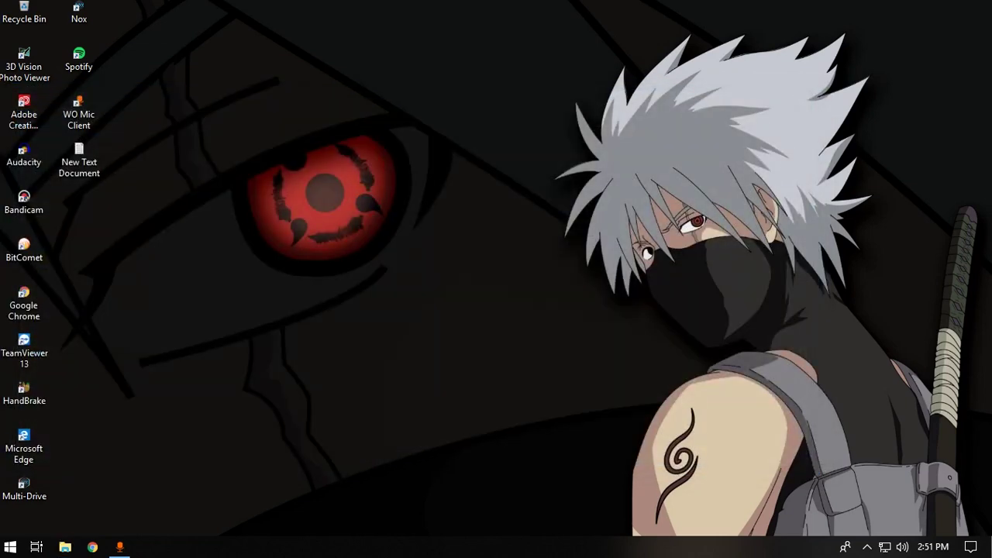
- Open a Chrome window on a new tab and move it toward the middle of the desktop
click(92, 547)
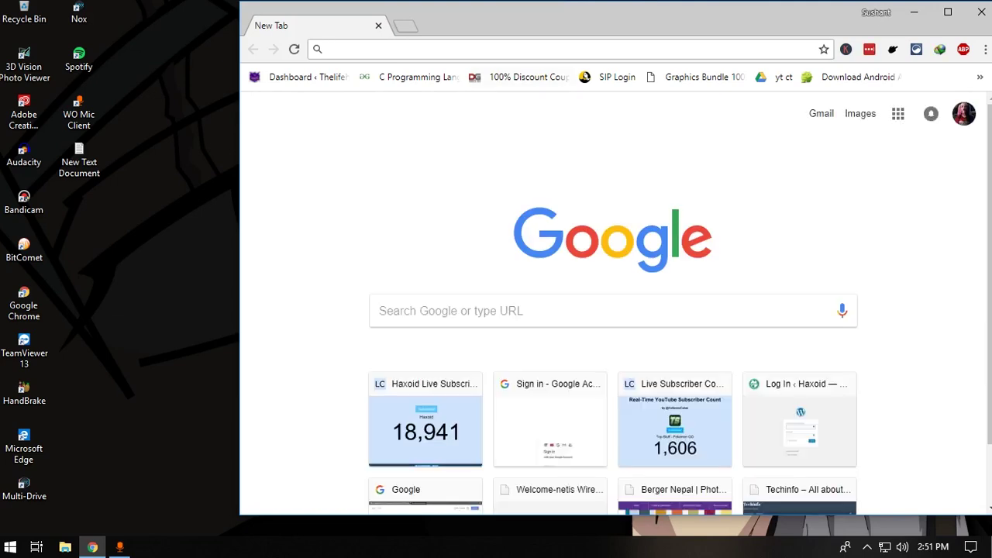
drag(605, 14, 496, 24)
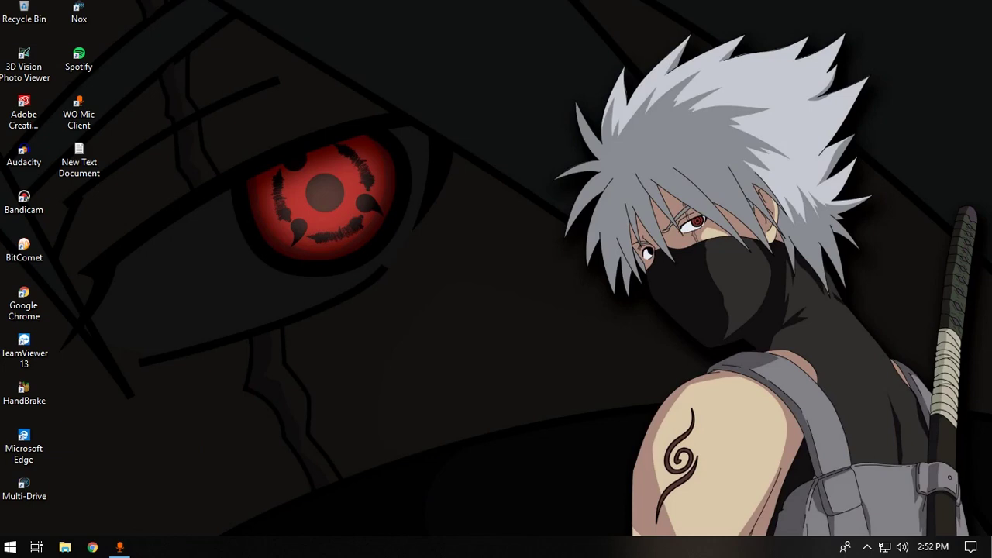
- Open the Windows Settings home page and close it, twice in a row
click(10, 547)
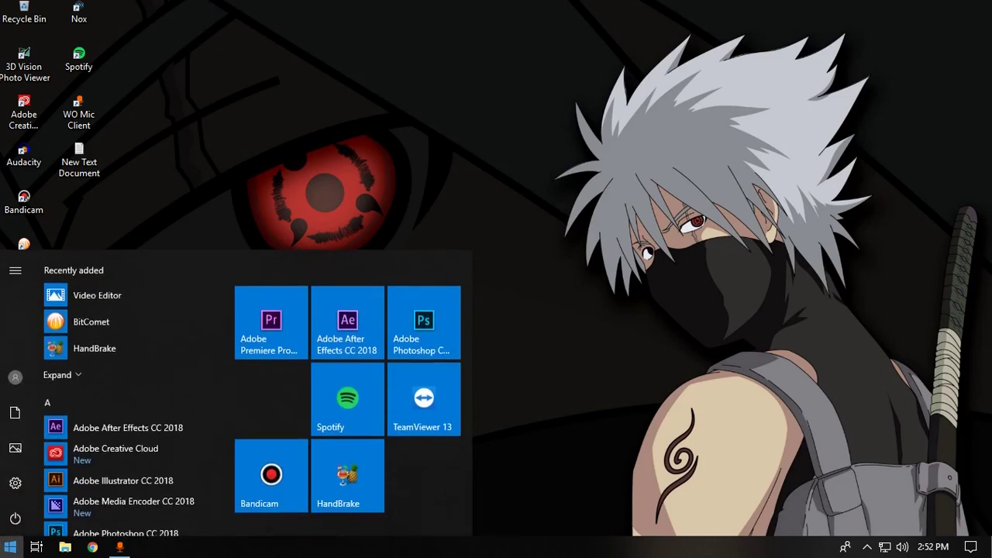
key(super+i)
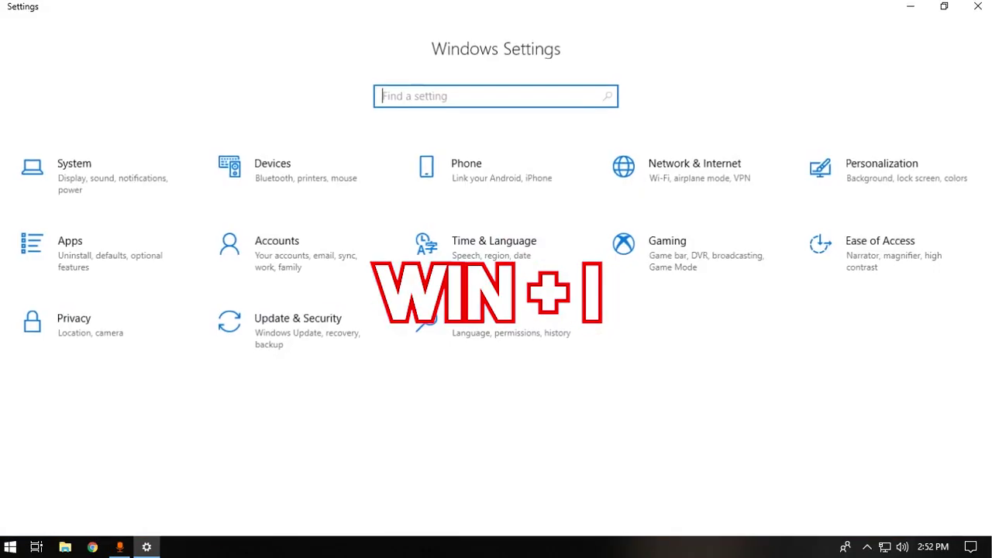
click(977, 6)
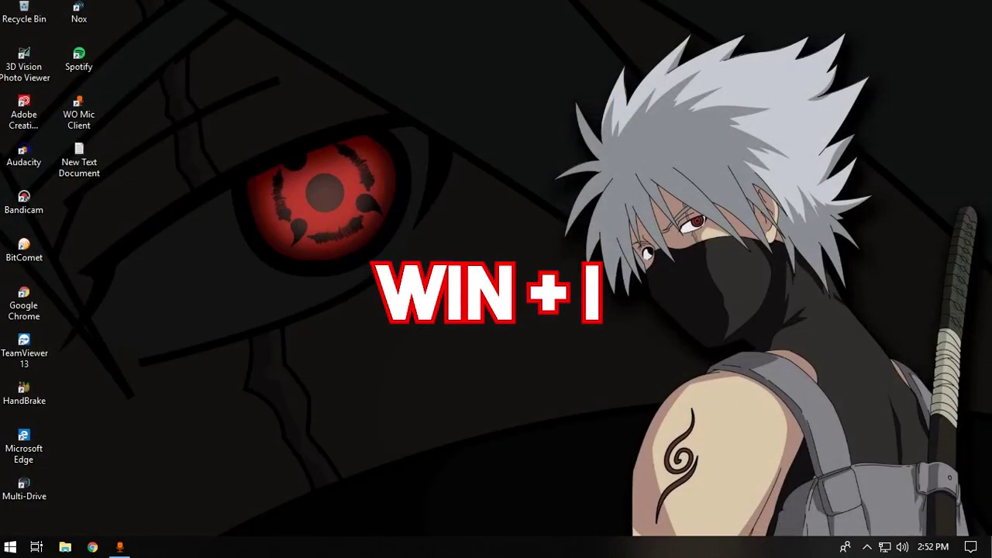
key(super+i)
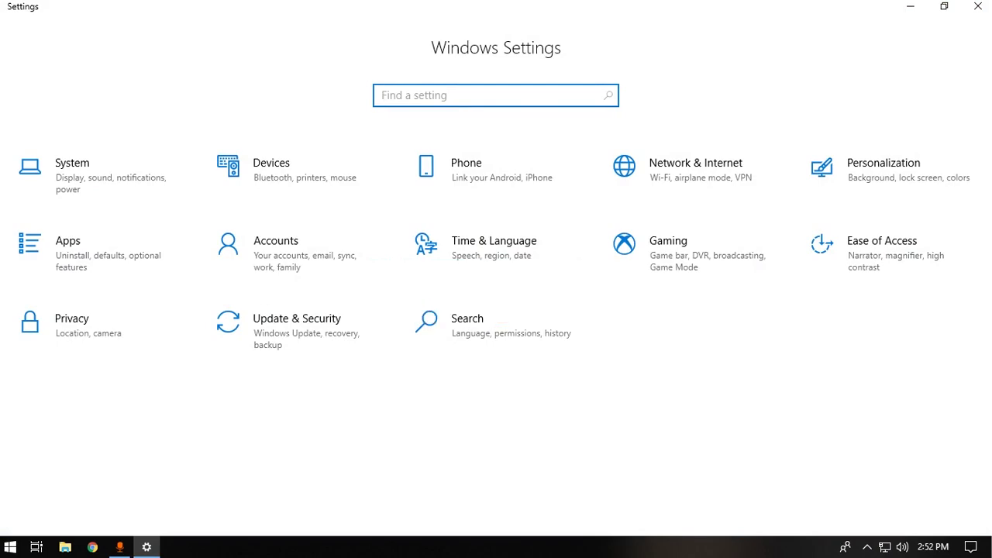
key(alt+F4)
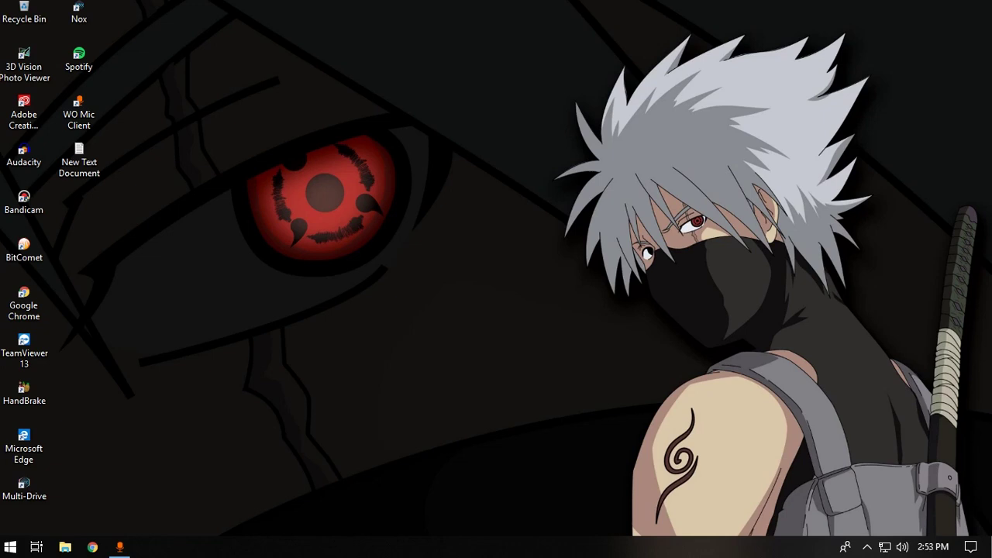
- Open the Connect pane for wireless display and audio devices, dismiss it, and minimize all open windows
key(super+k)
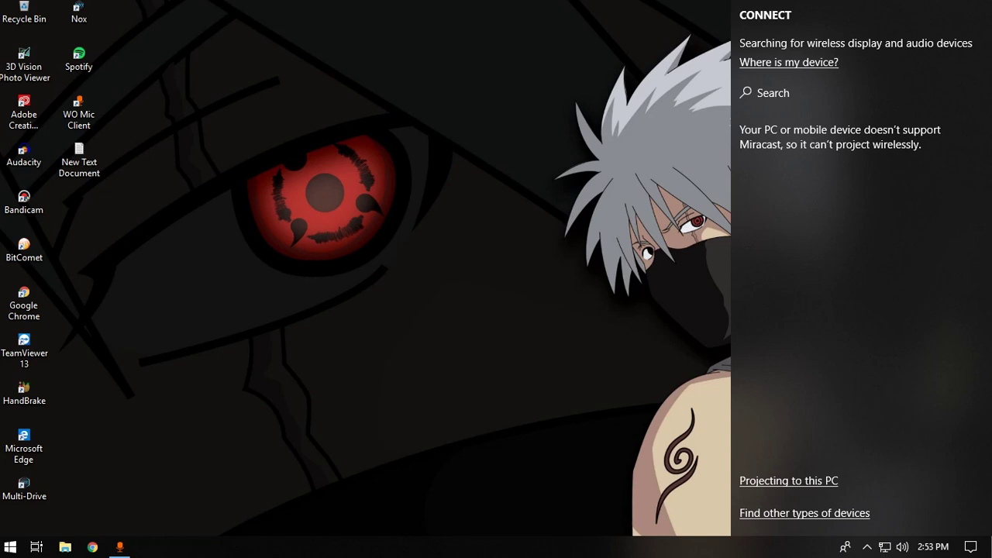
key(Escape)
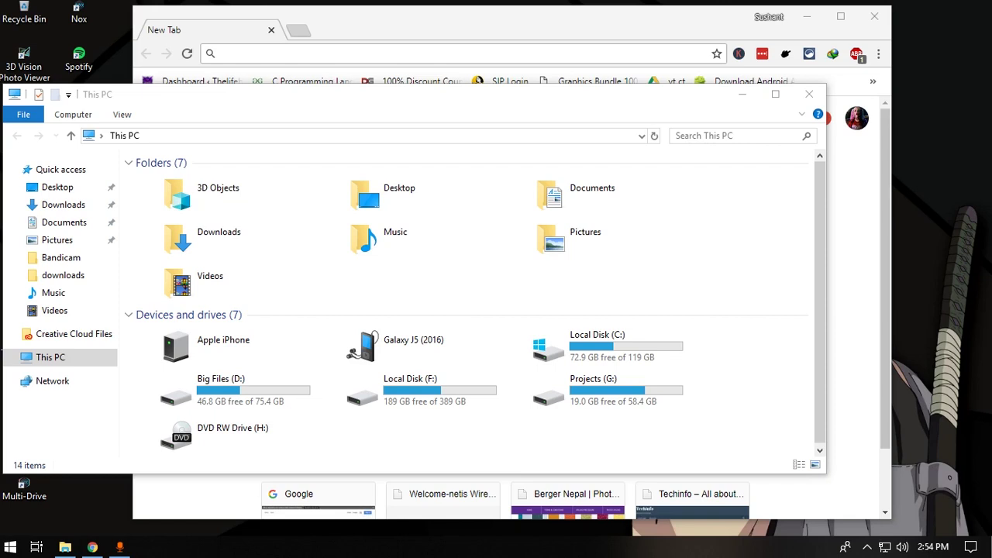
key(super+m)
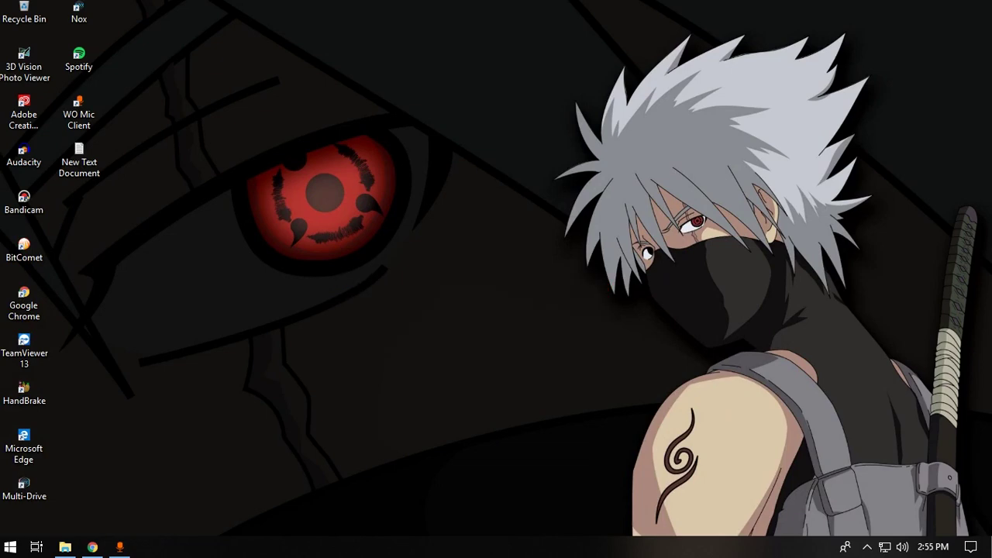
- Search the system for "run" and launch the result, and bring up the Run dialog directly from the desktop
key(super)
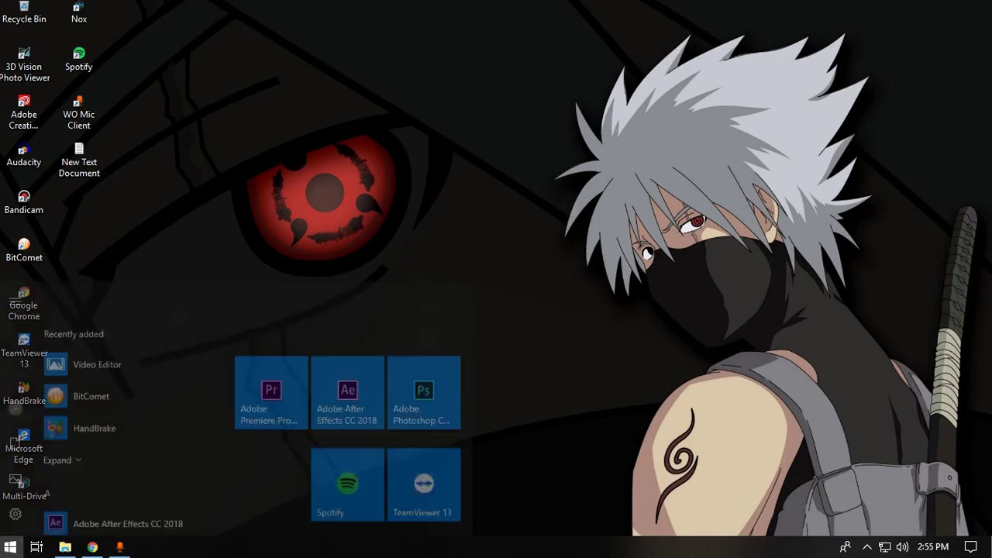
text(run)
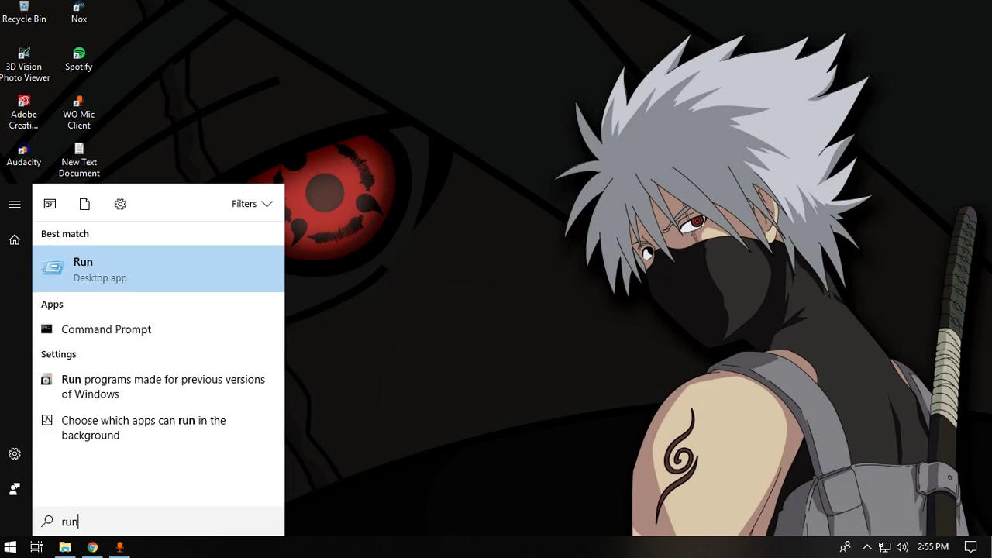
key(Return)
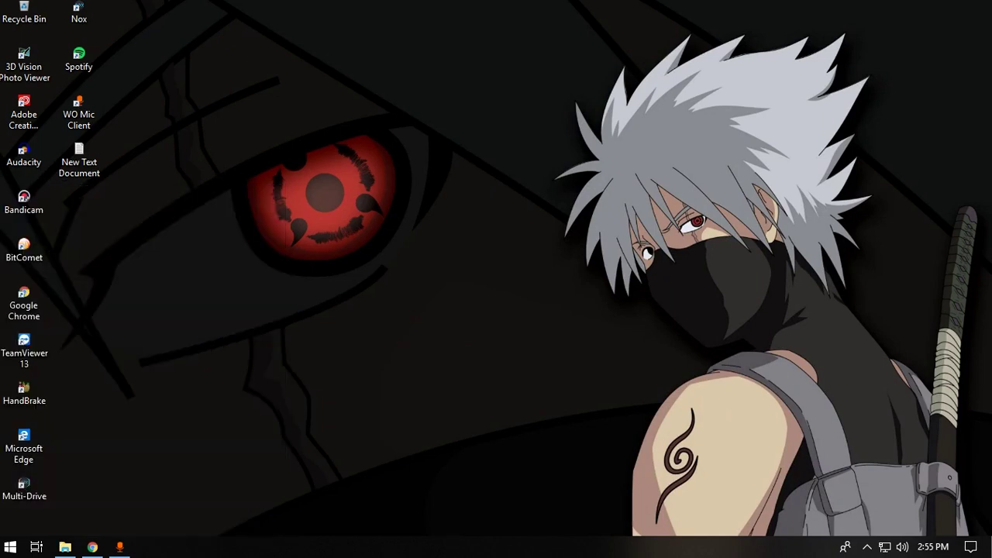
key(super+r)
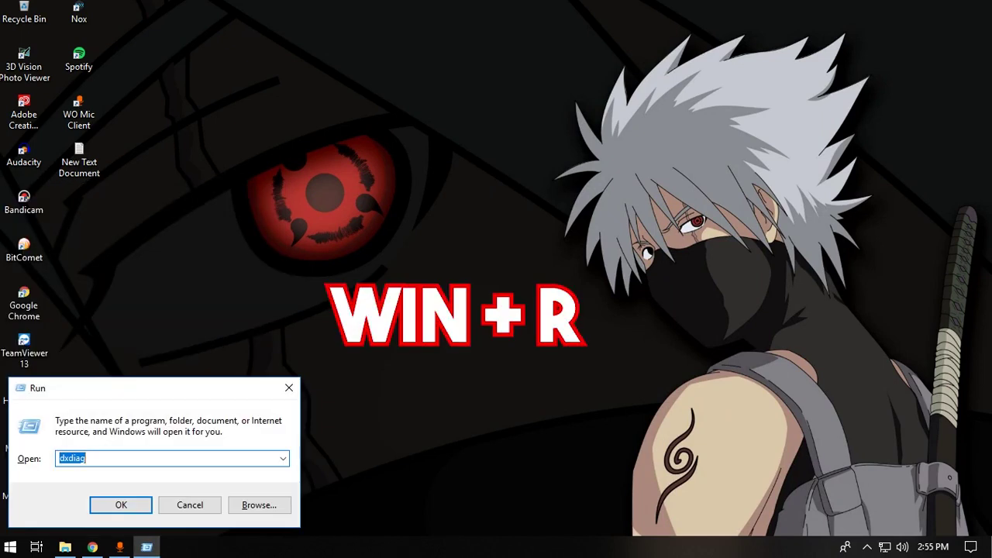
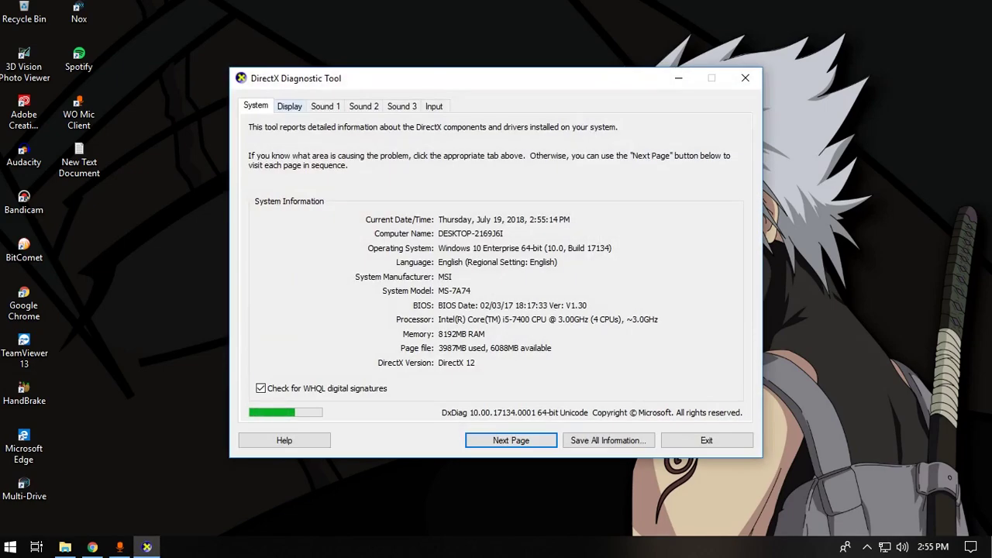
- View the Display page of the DirectX Diagnostic Tool, and look over the Ease of Access display settings
click(289, 106)
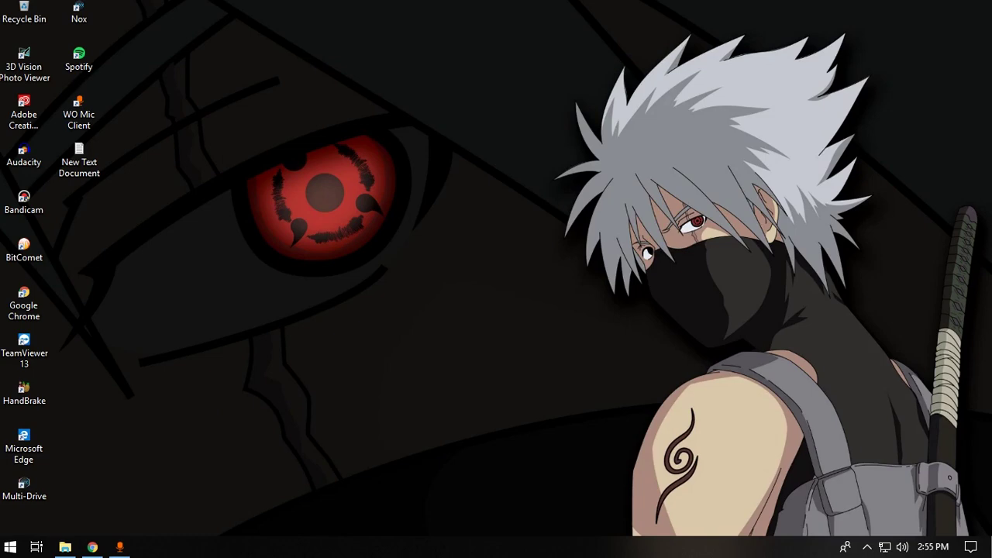
key(super+u)
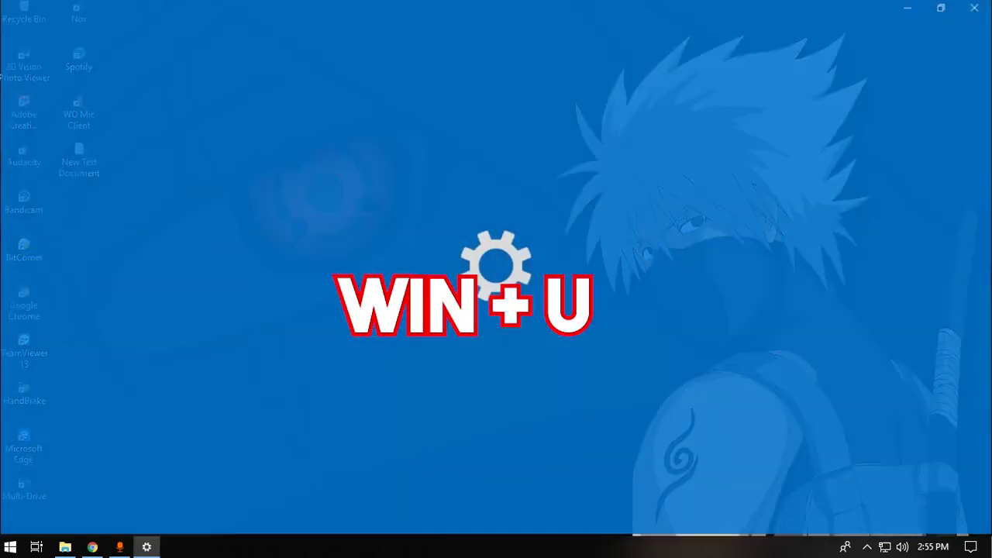
scroll(503, 309, down, 5)
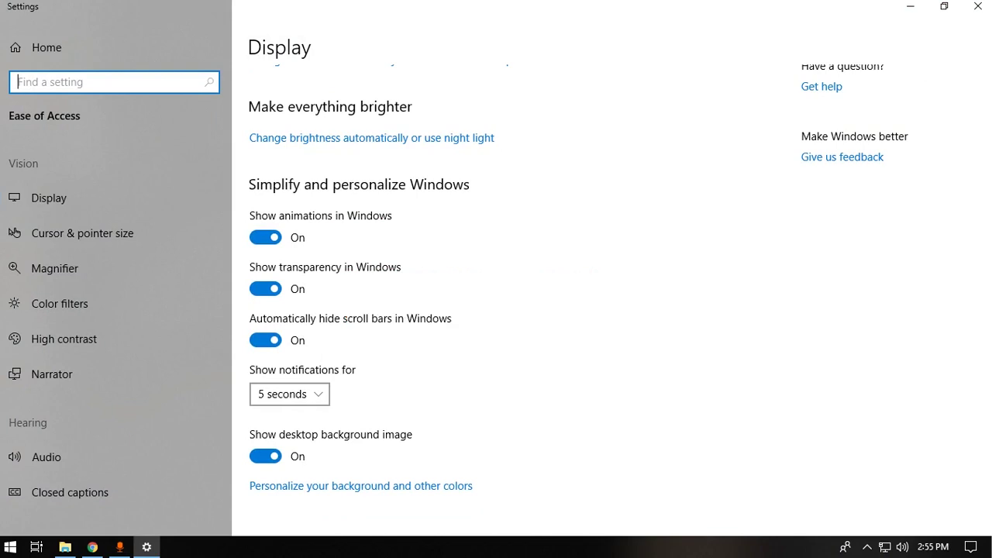
scroll(504, 310, up, 1)
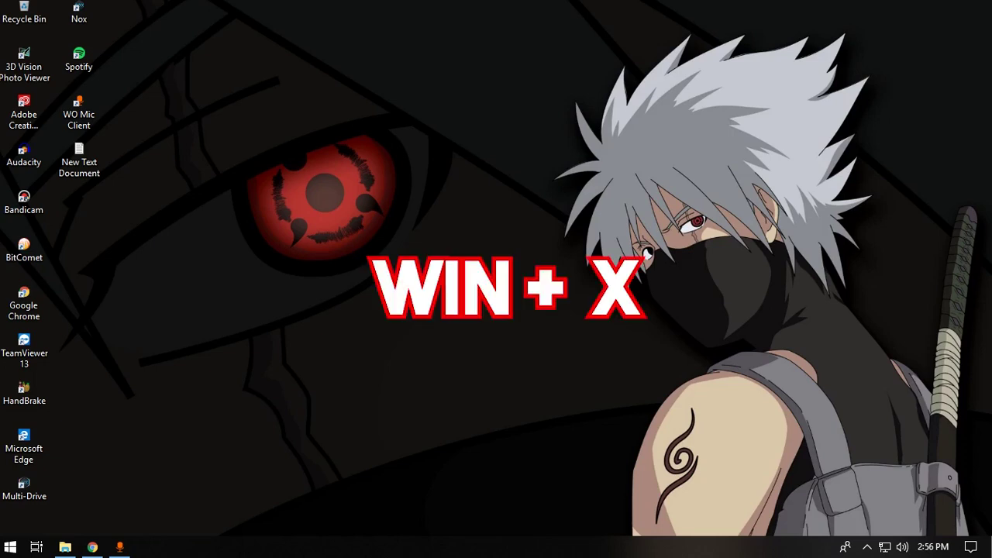
- Open the system quick-link menu and move the highlight up through its entries from Desktop toward Apps and Features
key(super+x)
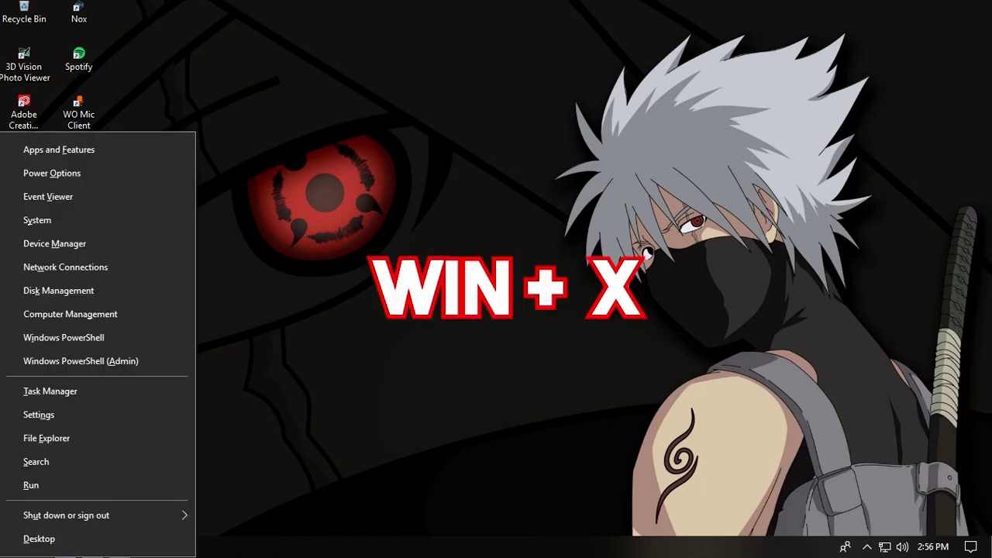
key(Down)
key(Down)
key(Up)
key(Up)
key(Up)
key(Up)
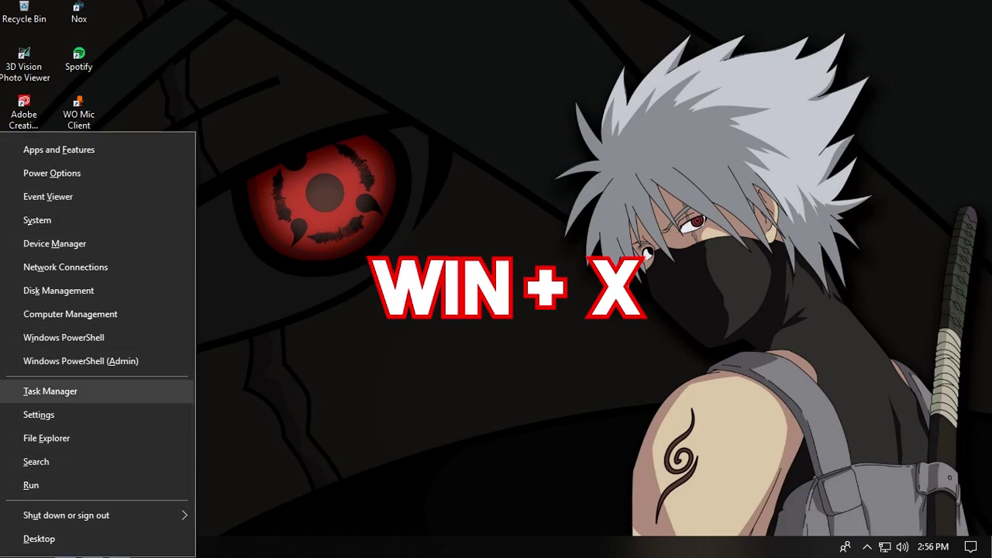
key(Up)
key(Up)
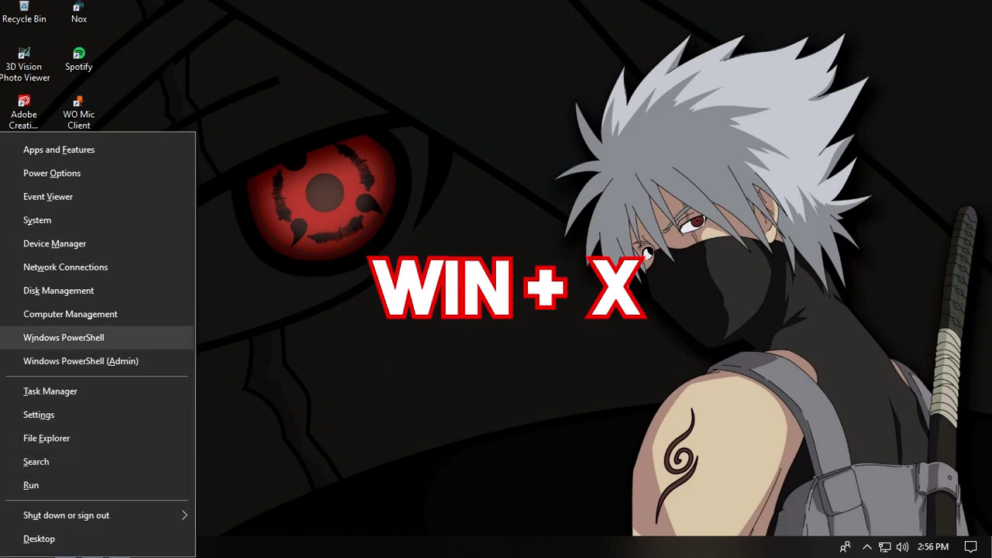
key(Up)
key(Up)
key(Up)
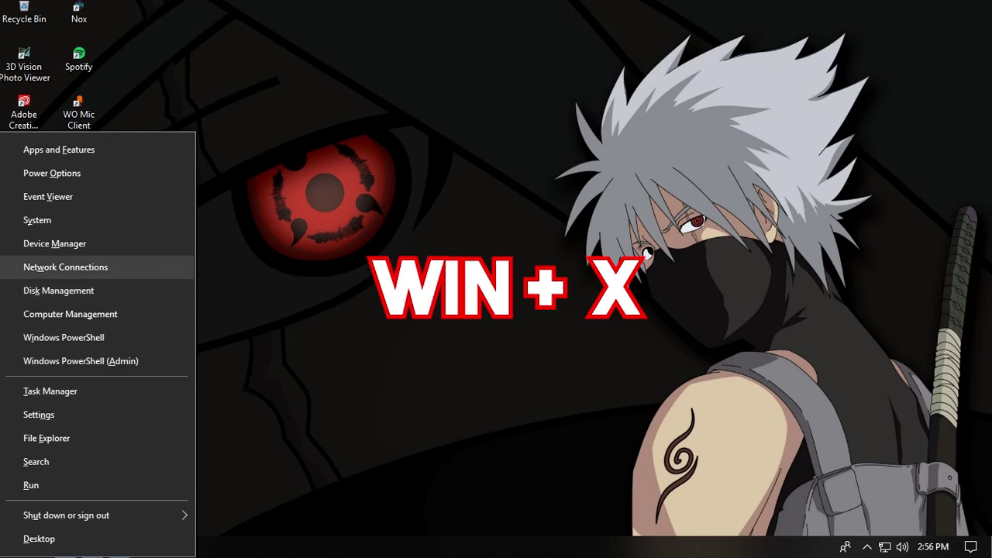
key(Up)
key(Up)
key(Up)
key(Up)
- Expand the Shut down or sign out options in the quick-link menu, and dismiss the submenu and the menu
key(Down)
key(Down)
key(u)
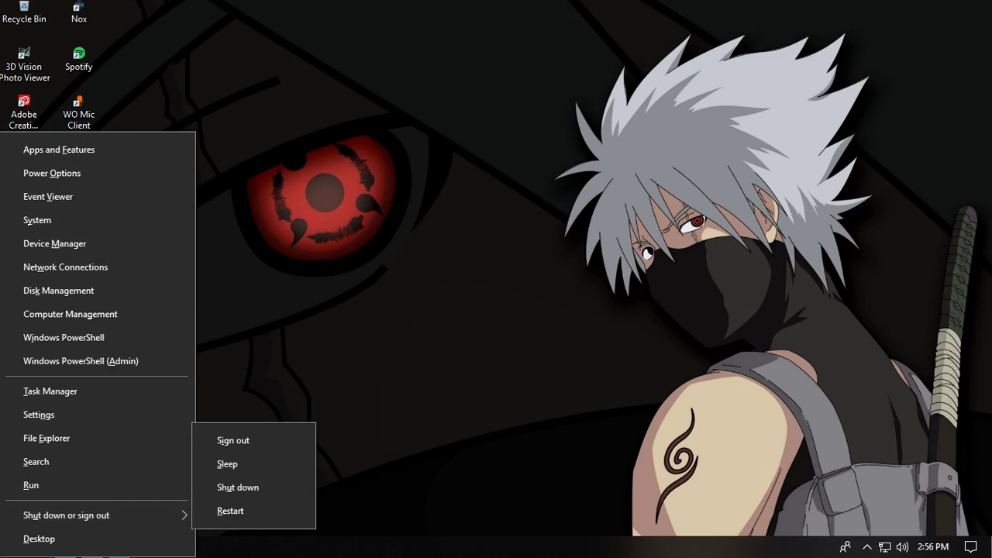
key(Escape)
key(Up)
key(Up)
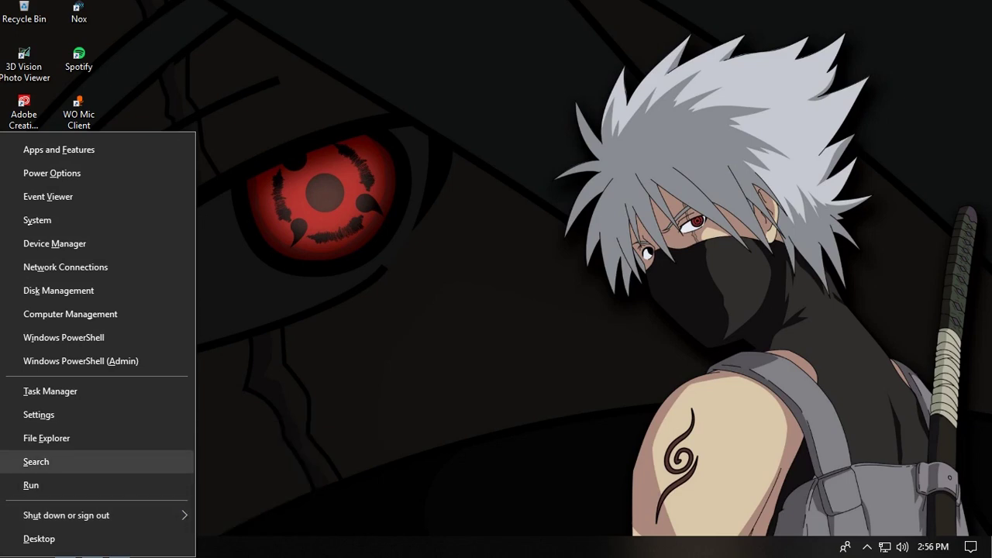
key(Escape)
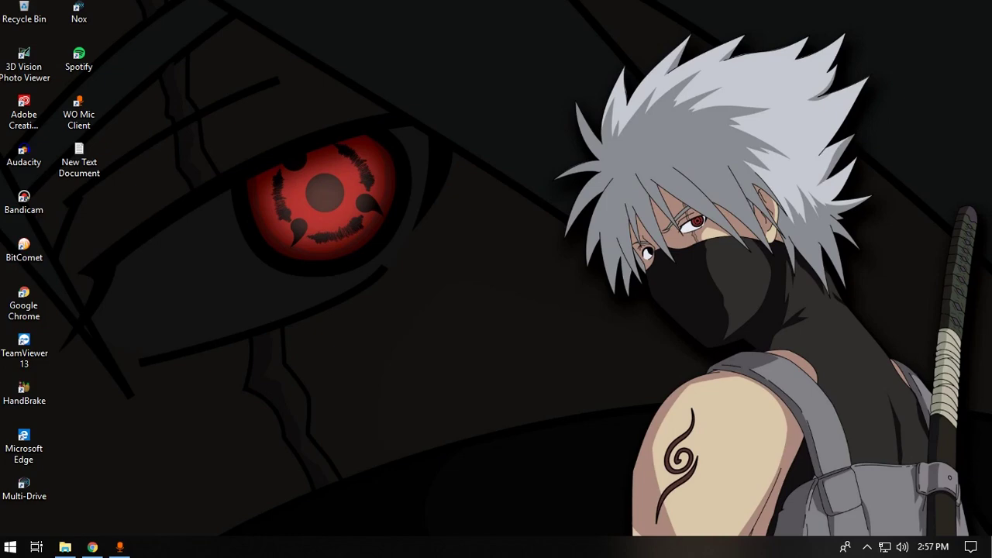
- Bring up File Explorer, Chrome and WO Mic Client in turn by their taskbar positions, and return to Chrome
key(super+1)
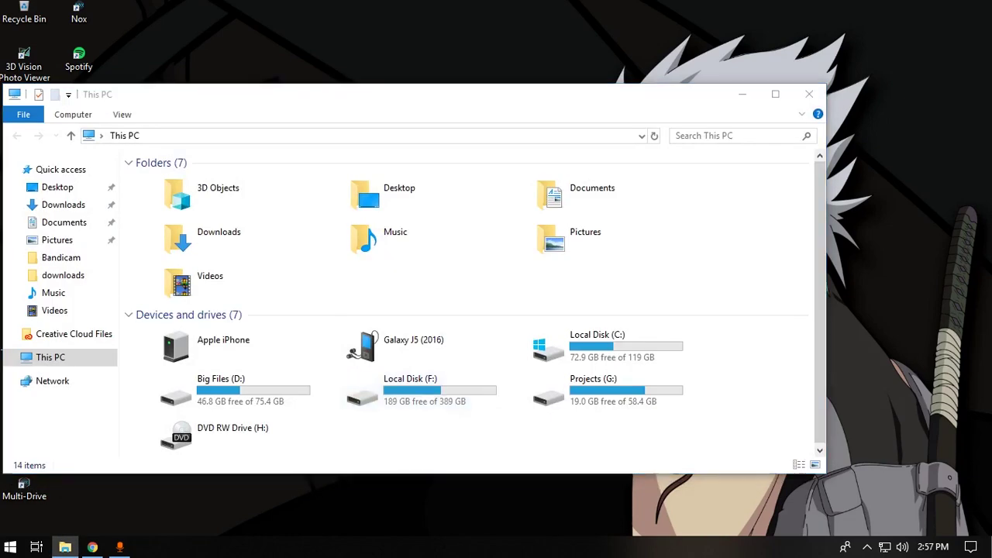
key(super+2)
key(super+3)
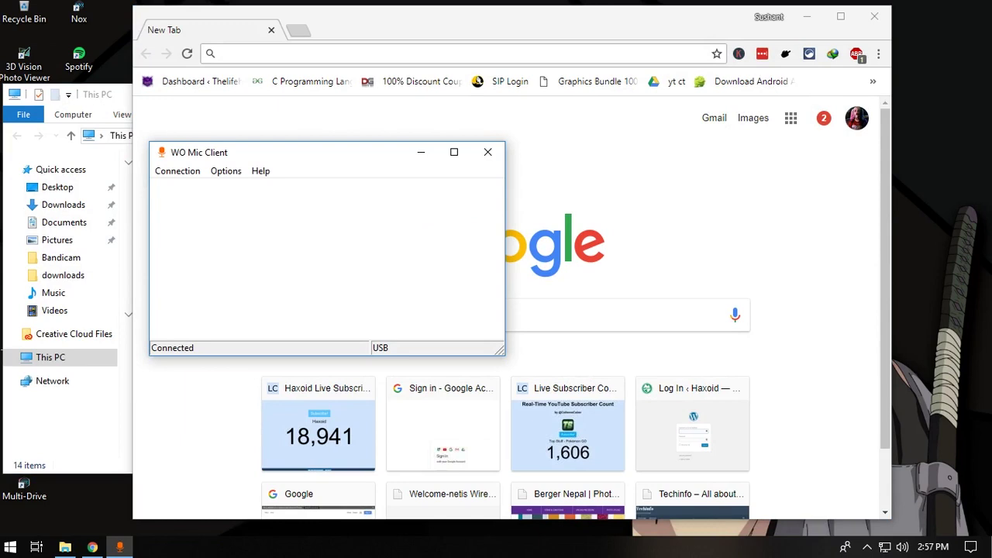
key(super+2)
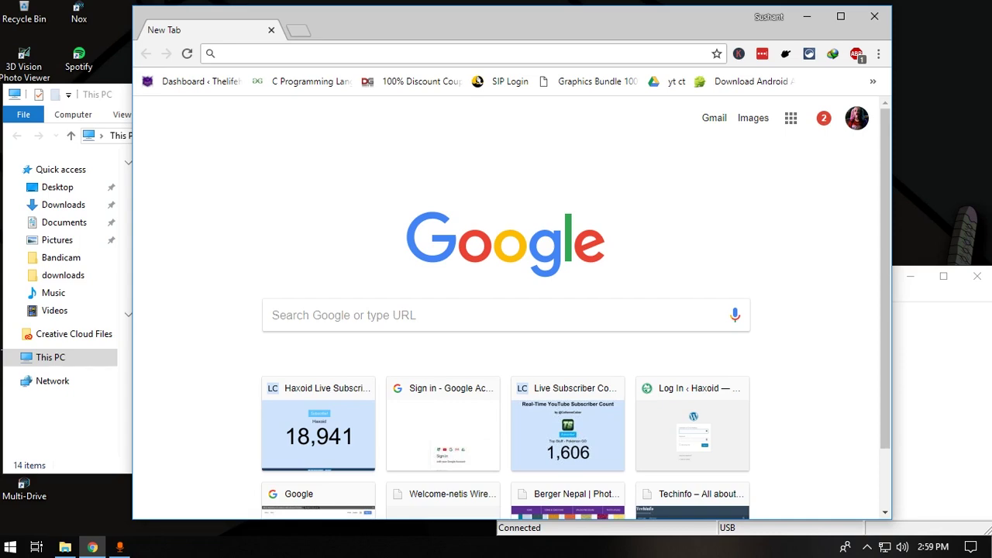
- Maximize and restore the Chrome window repeatedly, leaving it maximized
key(super+Up)
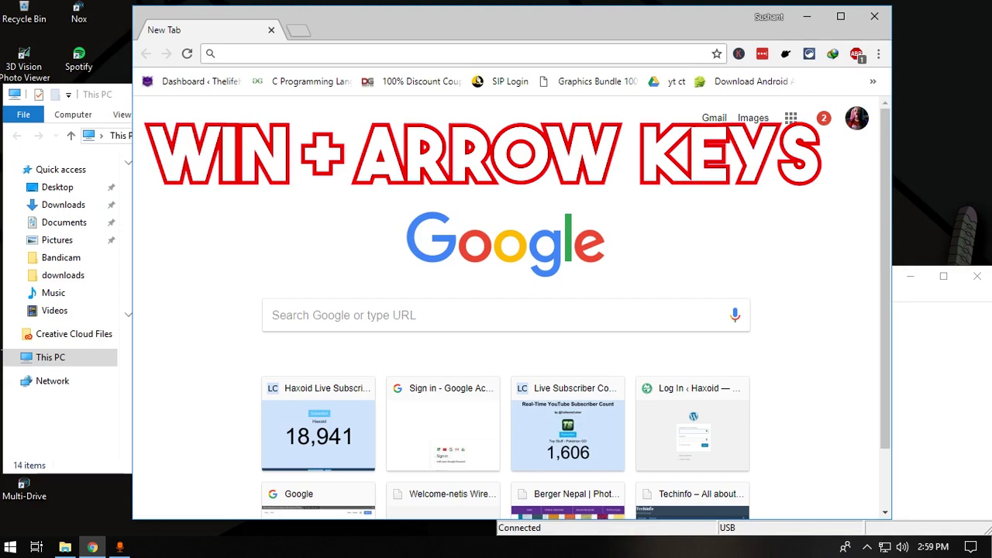
key(super+Down)
key(super+Up)
key(super+Down)
key(super+Up)
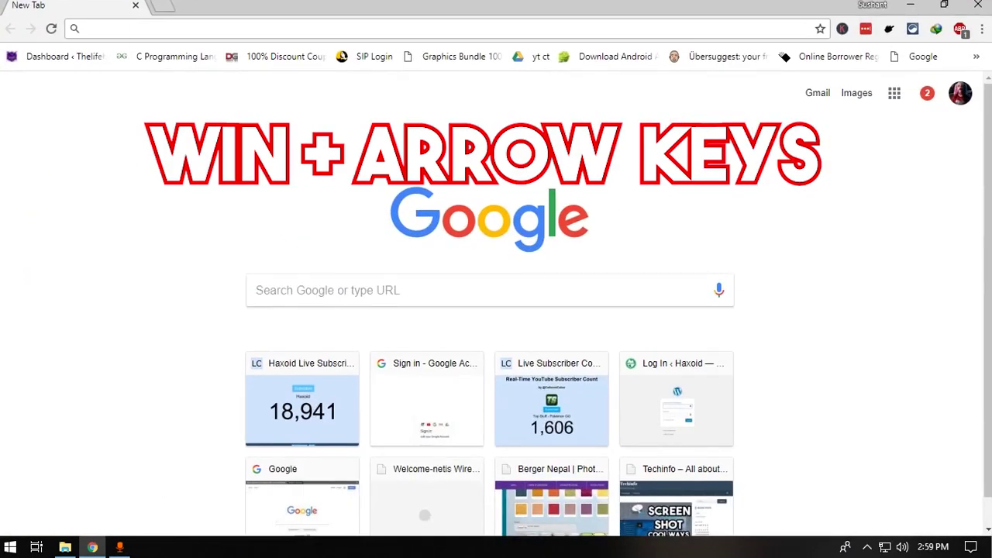
- Snap the Chrome window to the right half and the left half of the screen, and return it to a floating size
key(super+Right)
key(Escape)
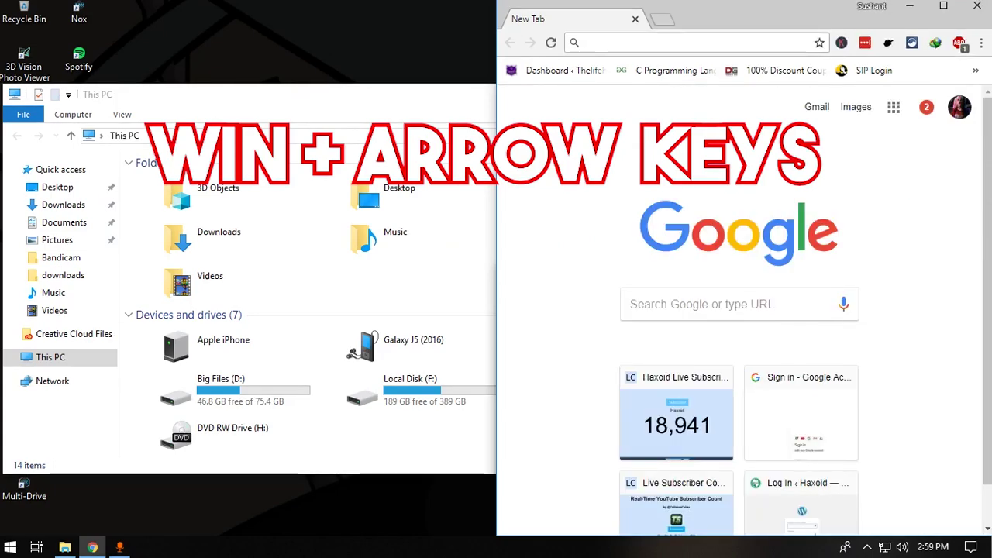
key(super+Left)
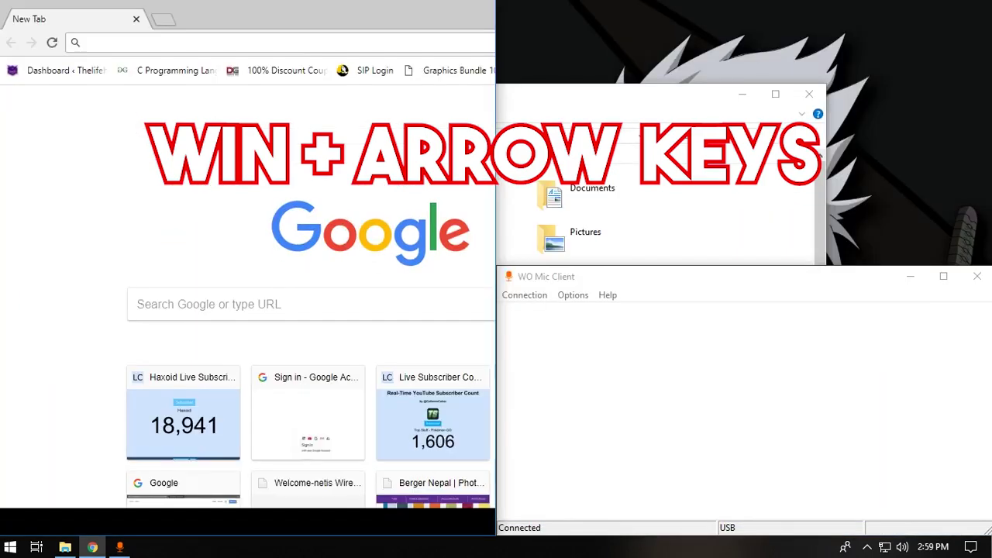
key(super+Down)
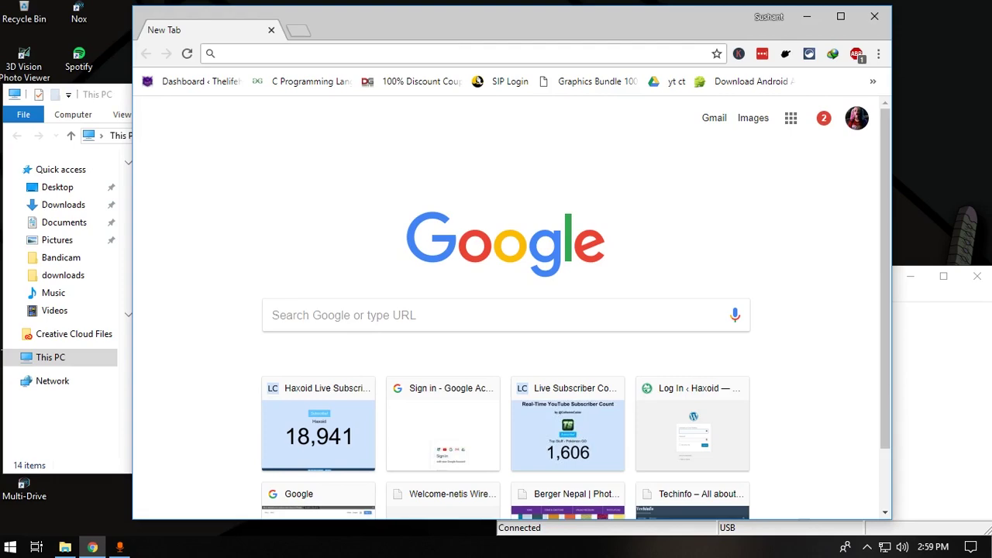
- Maximize the Chrome window and restore it to its floating size, and peek at the desktop behind the open windows
key(super+Up)
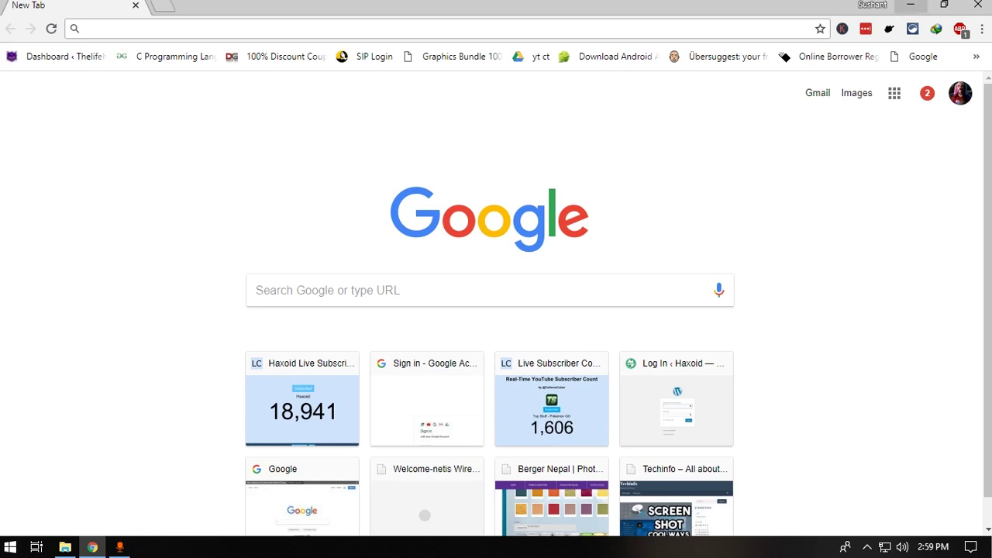
click(943, 5)
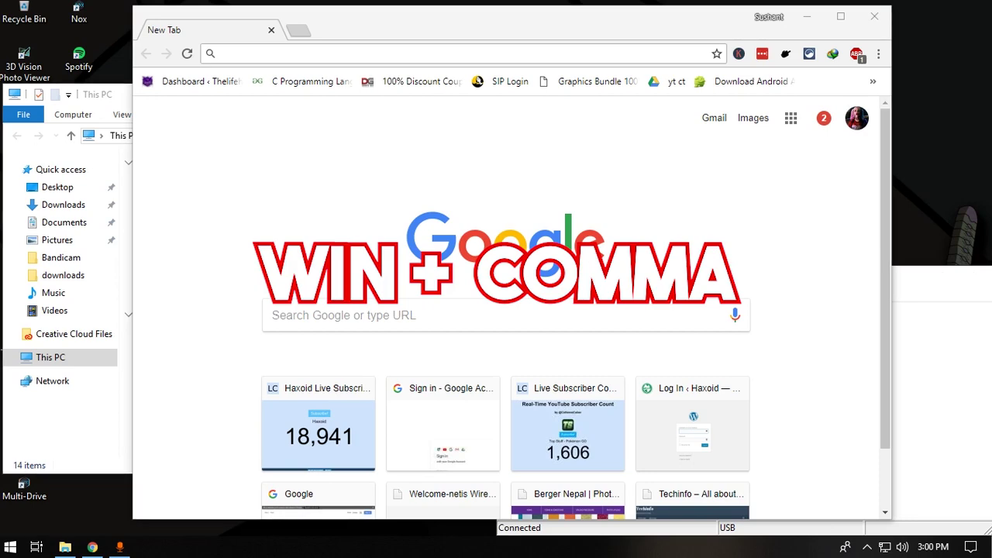
key(super+comma)
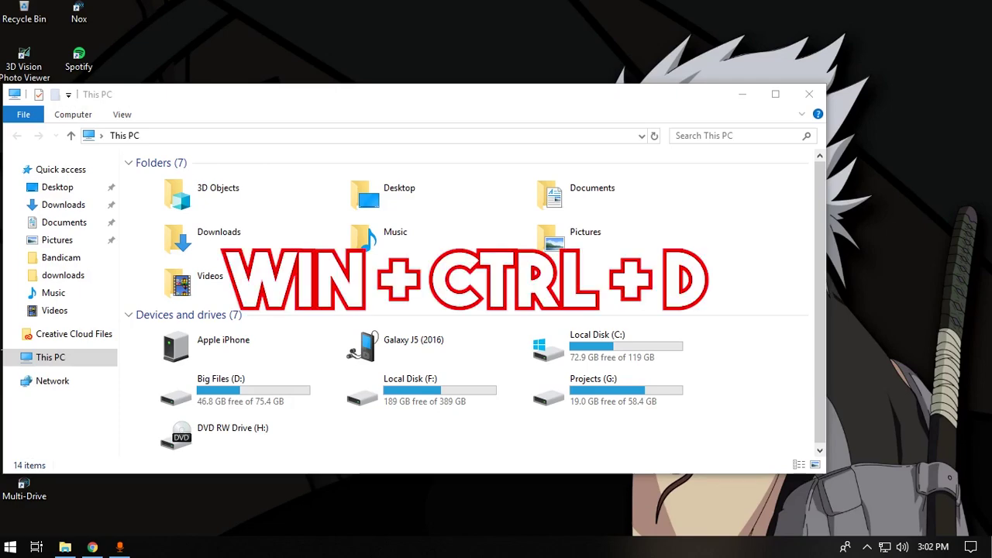
- Create a new virtual desktop and switch back and forth between it and the original desktop several times
key(super+ctrl+d)
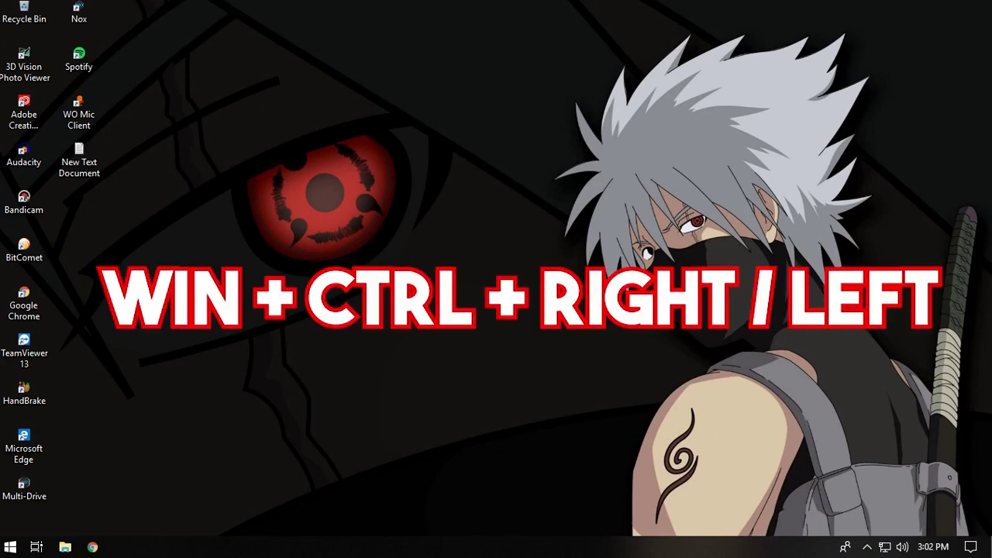
key(super+ctrl+Left)
key(super+ctrl+Right)
key(super+ctrl+Left)
key(super+ctrl+Right)
key(super+ctrl+Left)
key(super+ctrl+Right)
key(super+ctrl+Left)
key(super+ctrl+Right)
key(super+ctrl+Left)
key(super+ctrl+Right)
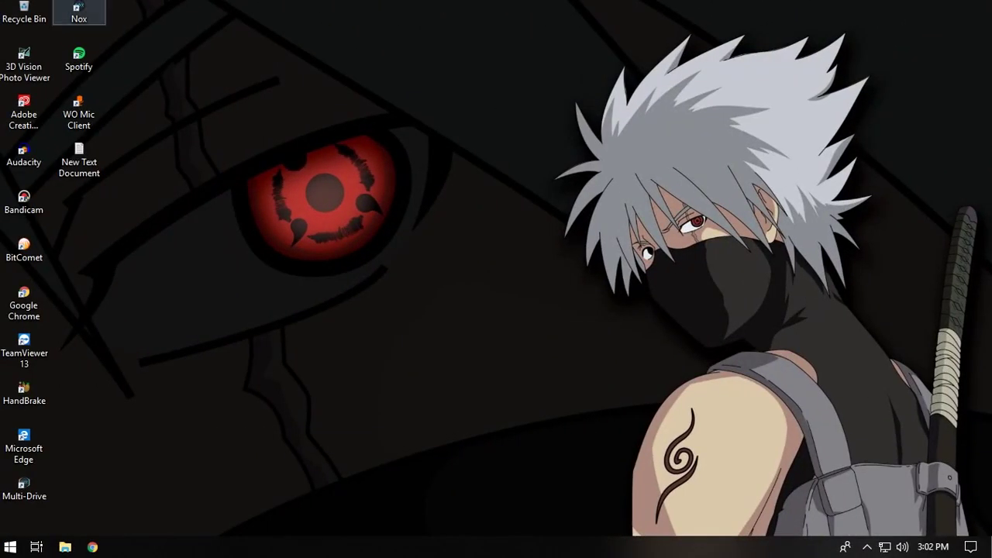
- Open the Recycle Bin and Chrome on the new virtual desktop, and close that desktop to move its windows to the original one
double_click(24, 12)
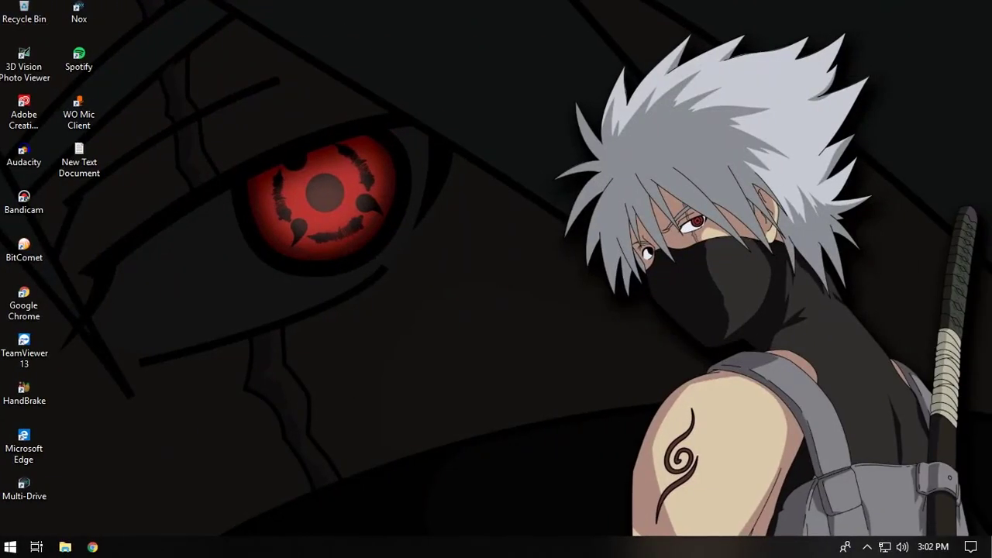
click(92, 546)
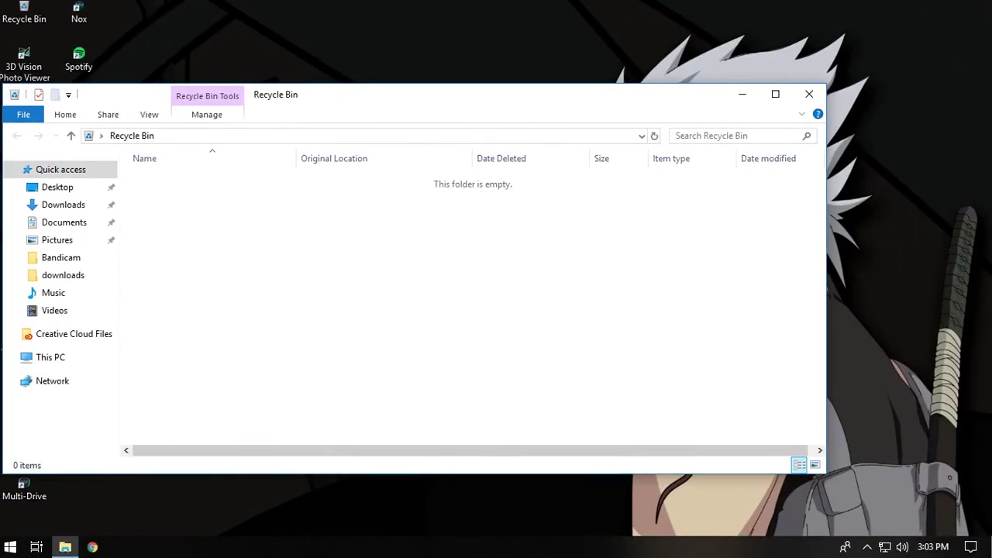
key(super+ctrl+F4)
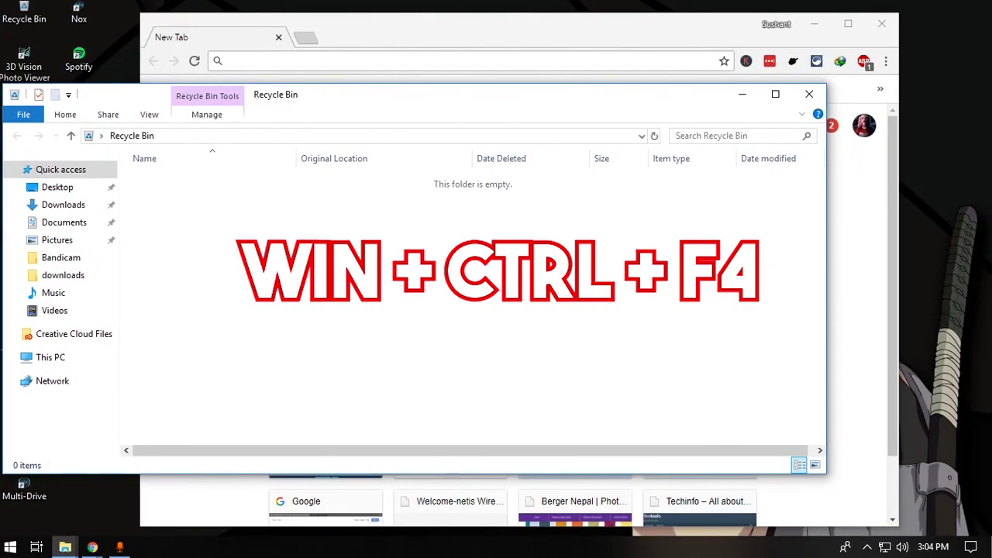
drag(431, 106, 493, 106)
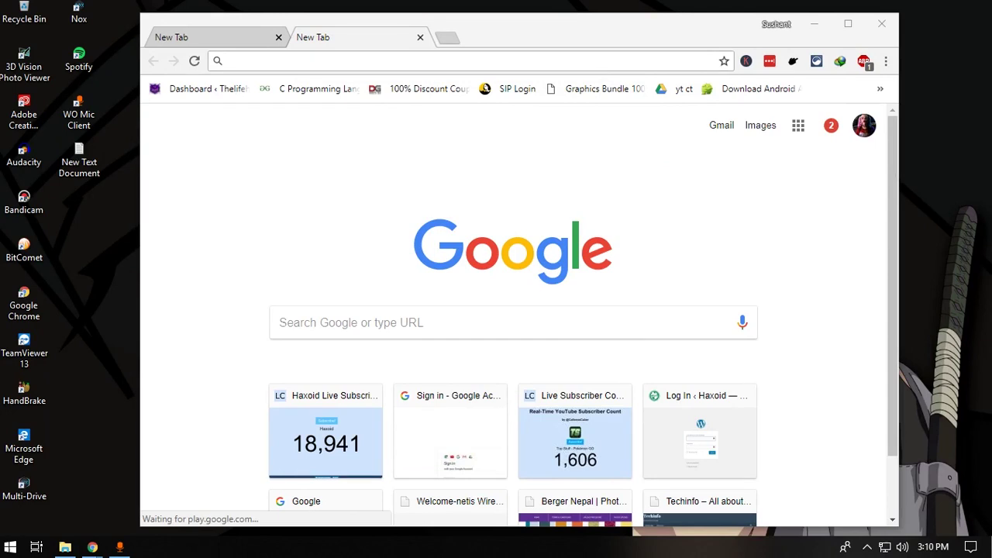
- Insert a row of face, gesture and heart emojis into Chrome's address bar, search for them, and skim the results page
click(227, 60)
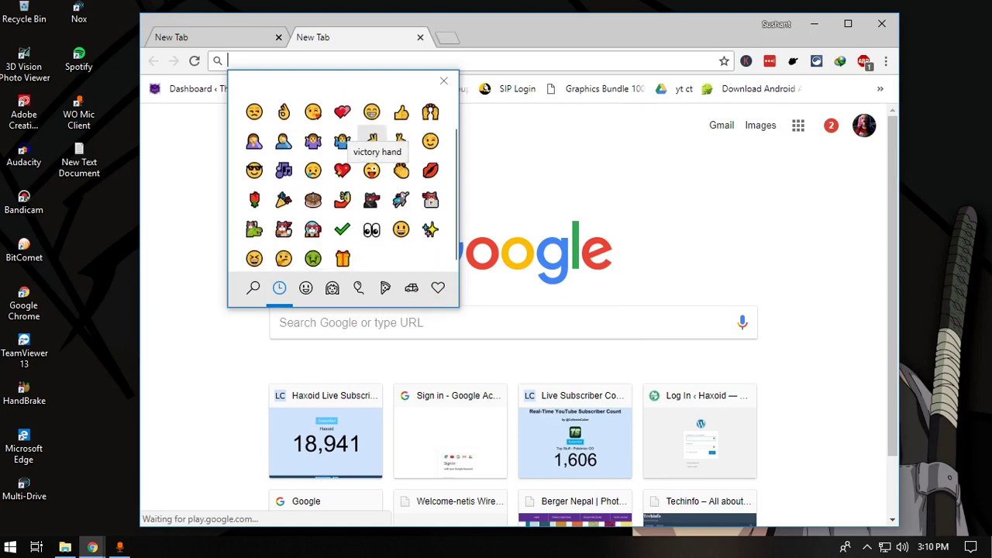
click(313, 111)
click(343, 111)
click(372, 111)
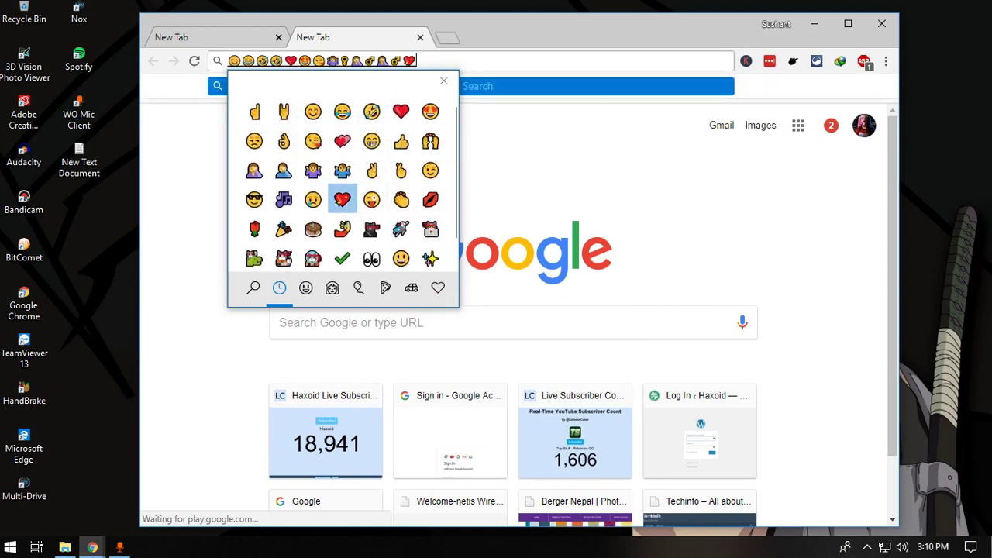
key(Return)
scroll(403, 209, down, 8)
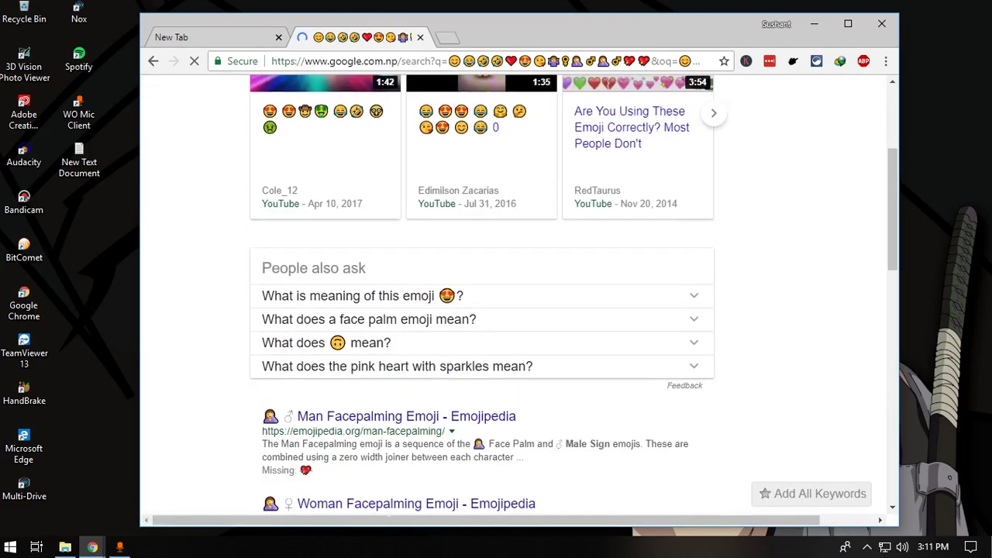
scroll(413, 211, down, 7)
scroll(413, 211, up, 14)
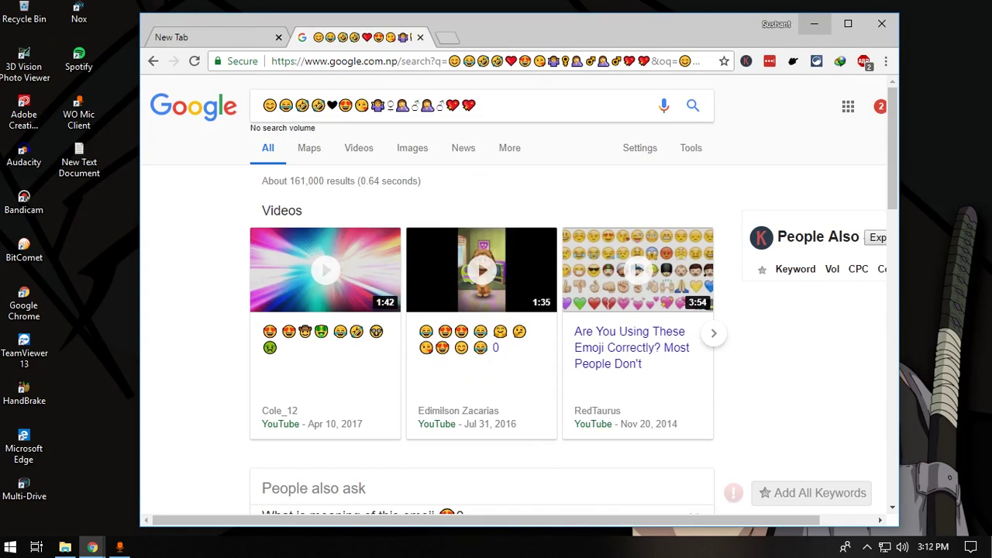
- Open Task Manager directly, close it, and open it again over the Chrome window
key(ctrl+shift+Escape)
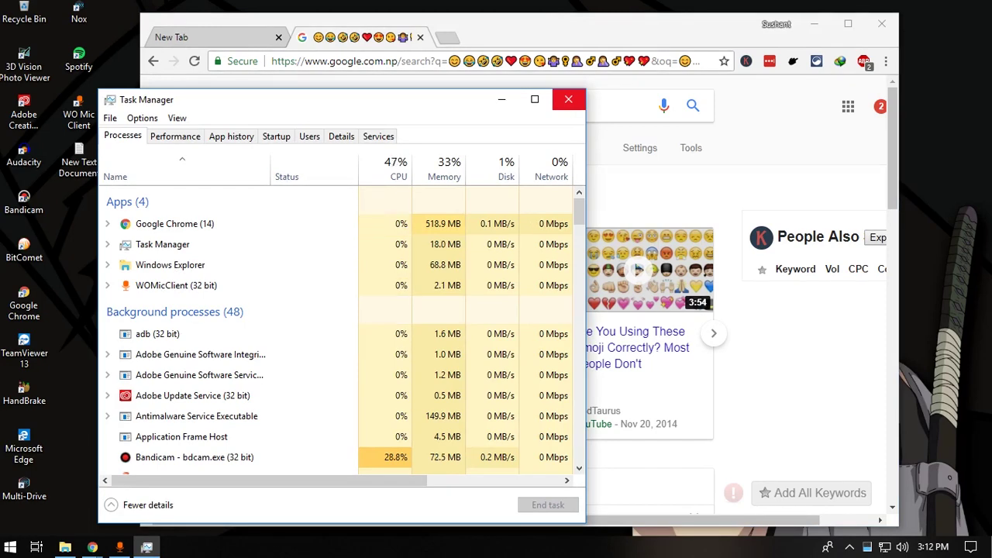
click(568, 99)
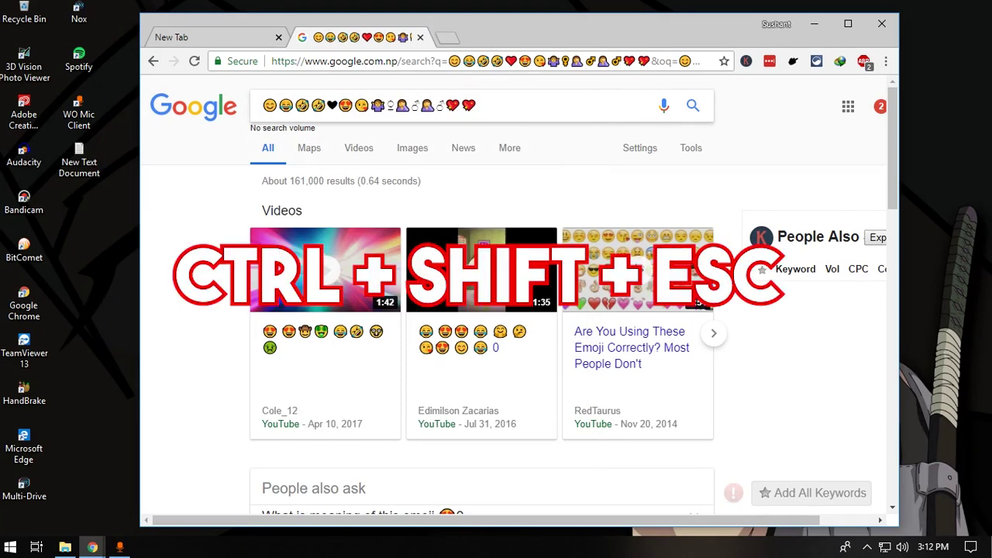
key(ctrl+shift+Escape)
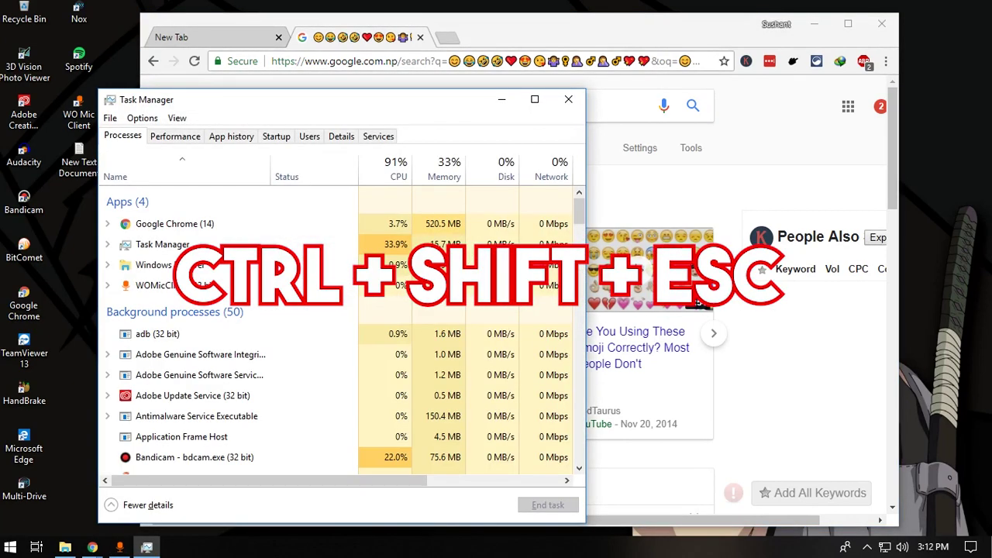
drag(372, 99, 499, 50)
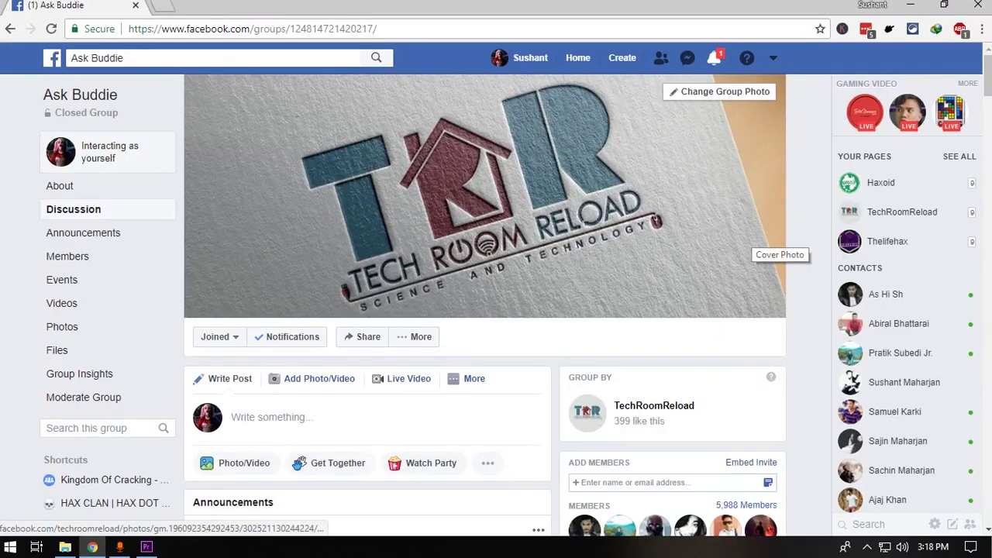
- Show the additional post options in the Ask Buddie Facebook group and dismiss them
click(475, 378)
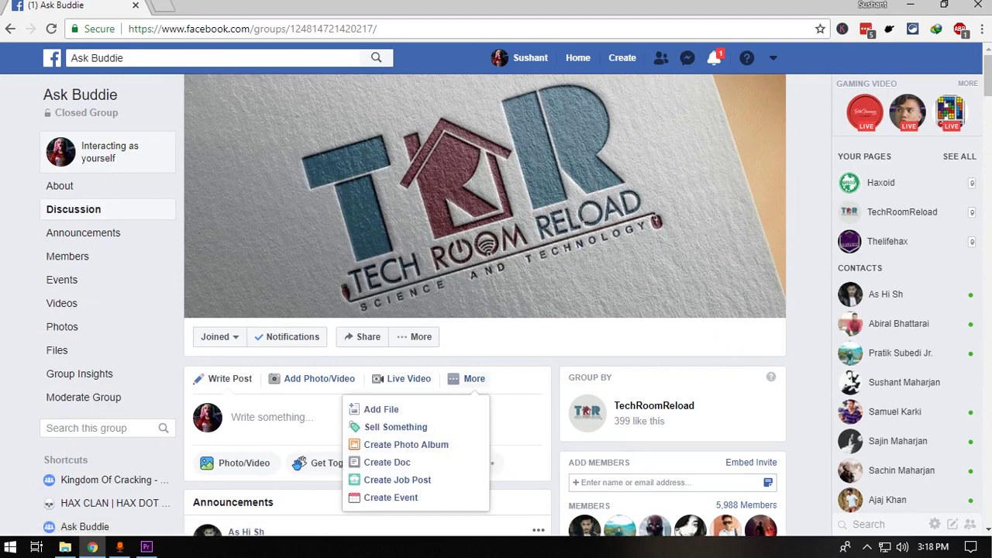
key(Escape)
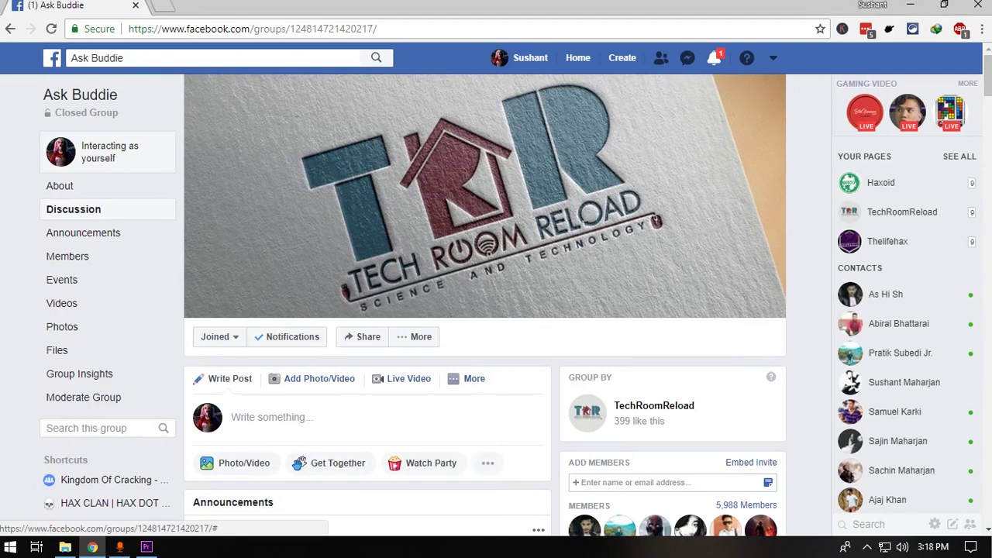
mouse_move(117, 95)
mouse_down()
mouse_move(55, 94)
mouse_move(109, 527)
mouse_move(43, 94)
mouse_move(120, 95)
mouse_up()
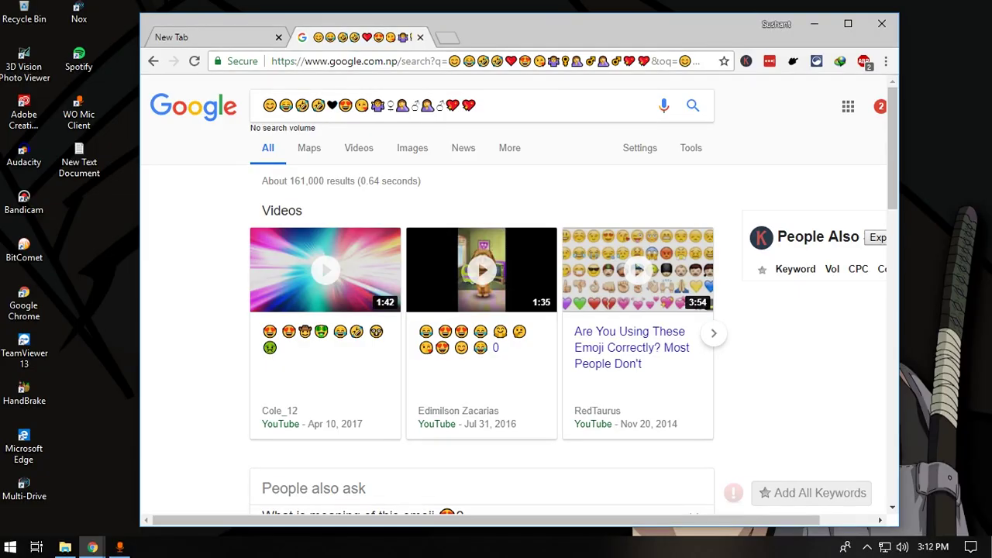
- Close the Chrome window containing the emoji search results
click(881, 23)
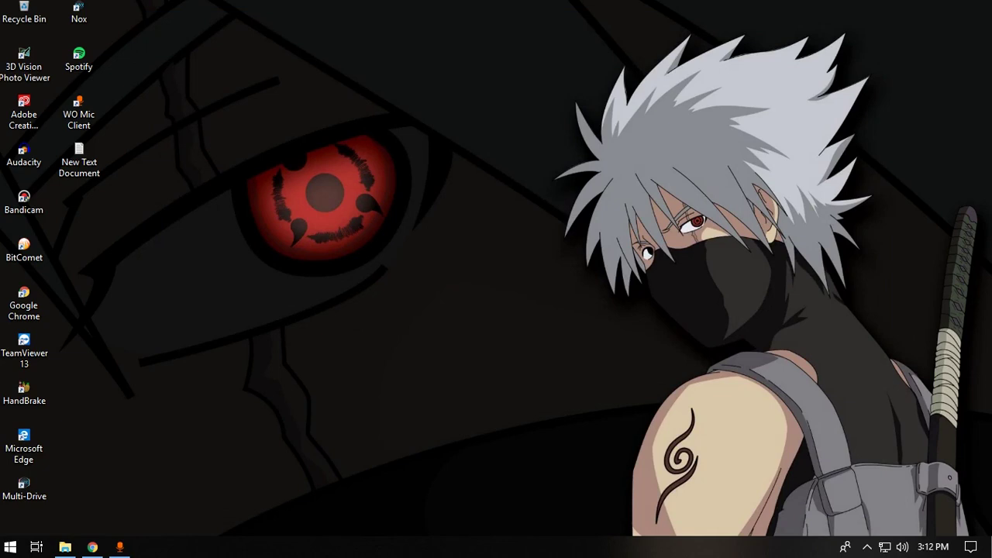